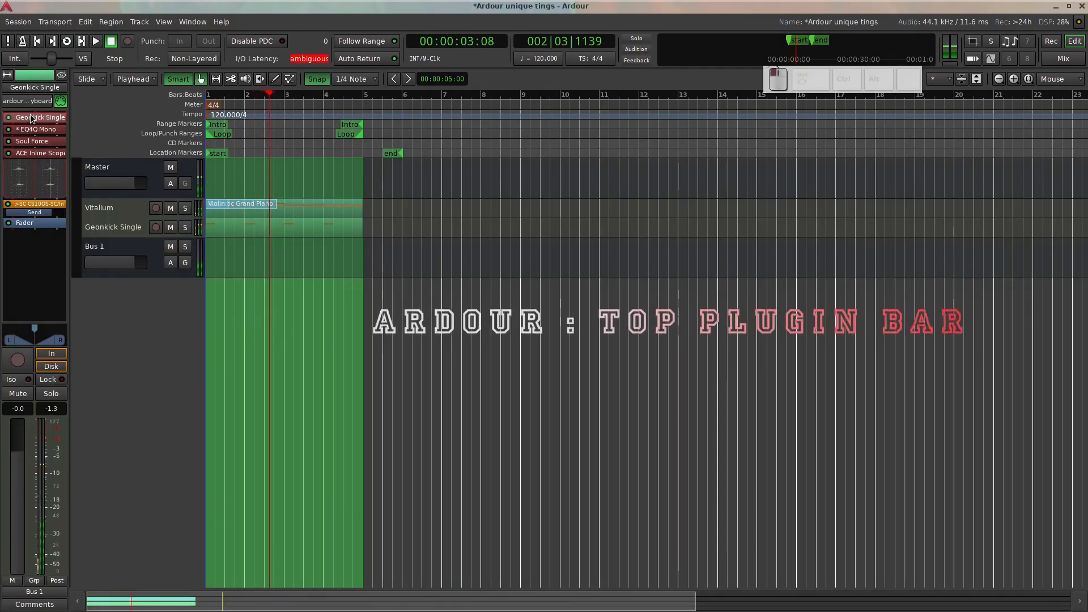
Open the Geonkick Single plugin window, view its pin configuration, and close that configuration
{"action": "double_click", "coordinate": [40, 117]}
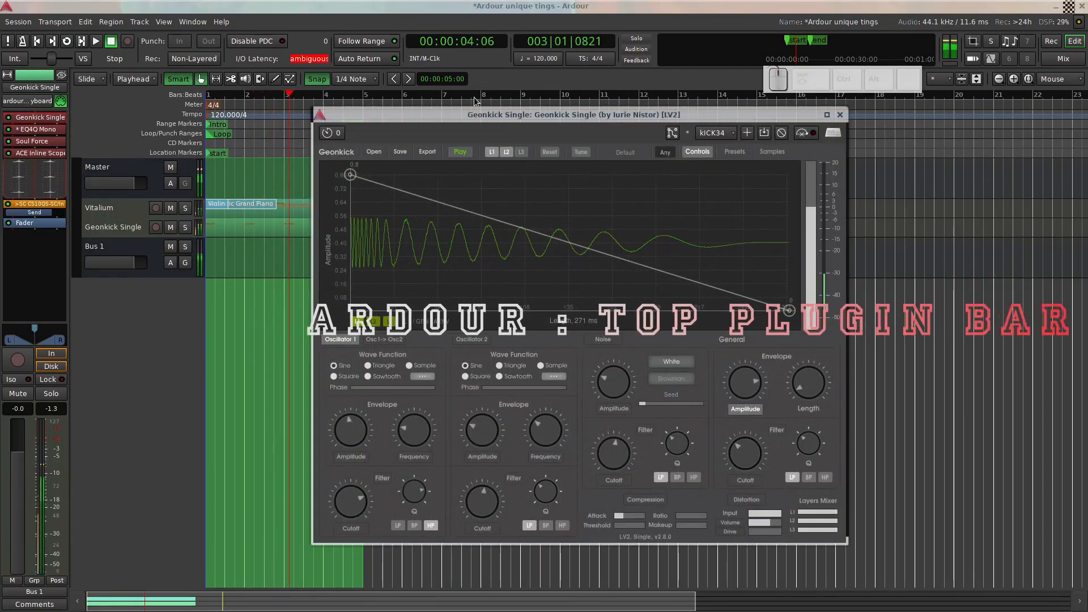
{"action": "left_click_drag", "start_coordinate": [487, 114], "coordinate": [540, 165]}
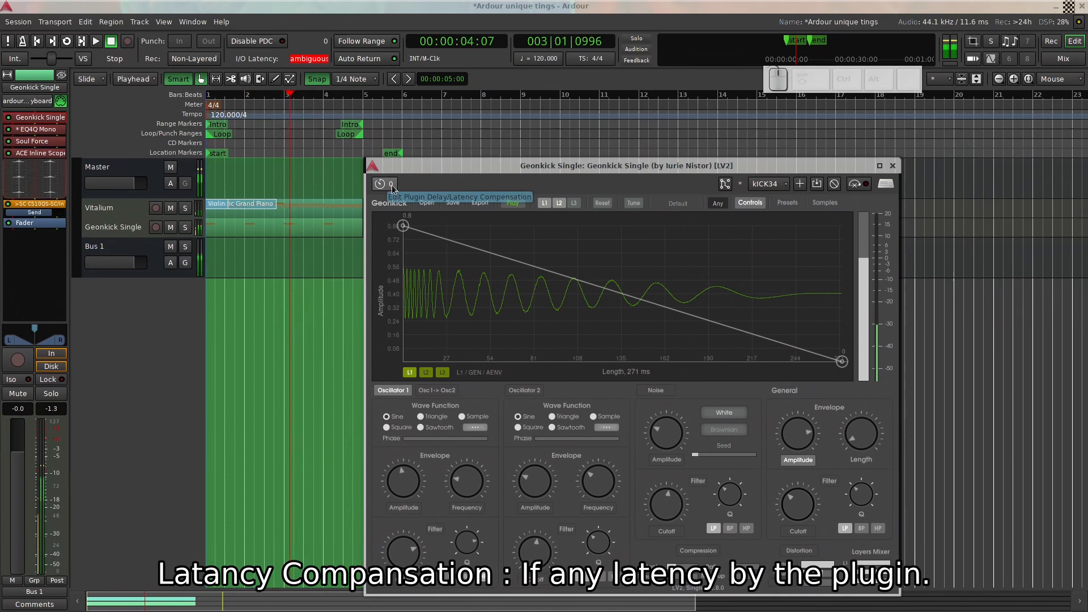
{"action": "left_click", "coordinate": [725, 184]}
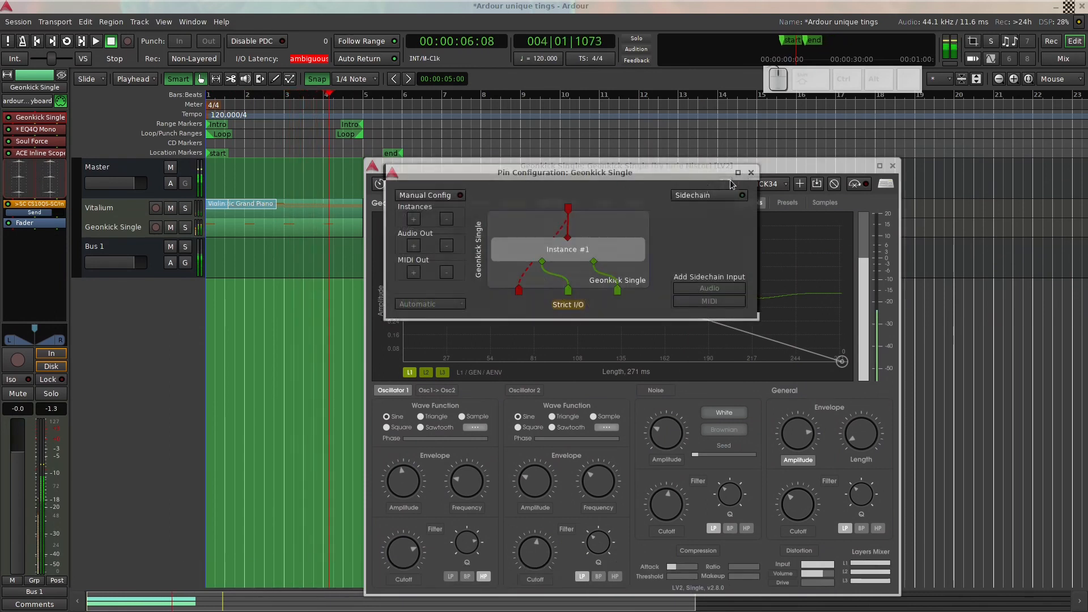
{"action": "left_click_drag", "start_coordinate": [658, 170], "coordinate": [707, 220]}
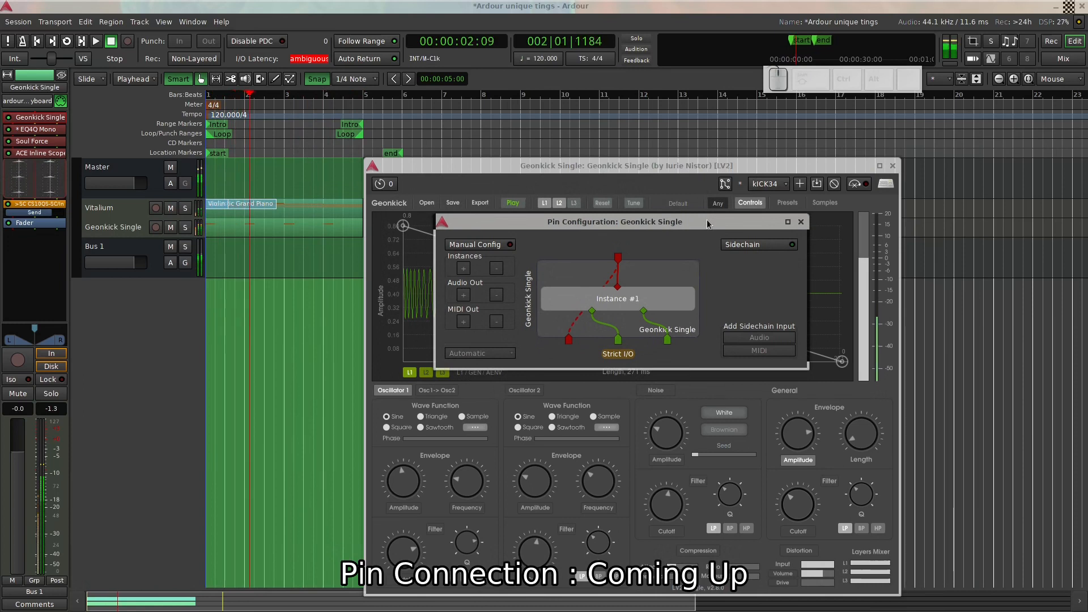
{"action": "left_click", "coordinate": [805, 220]}
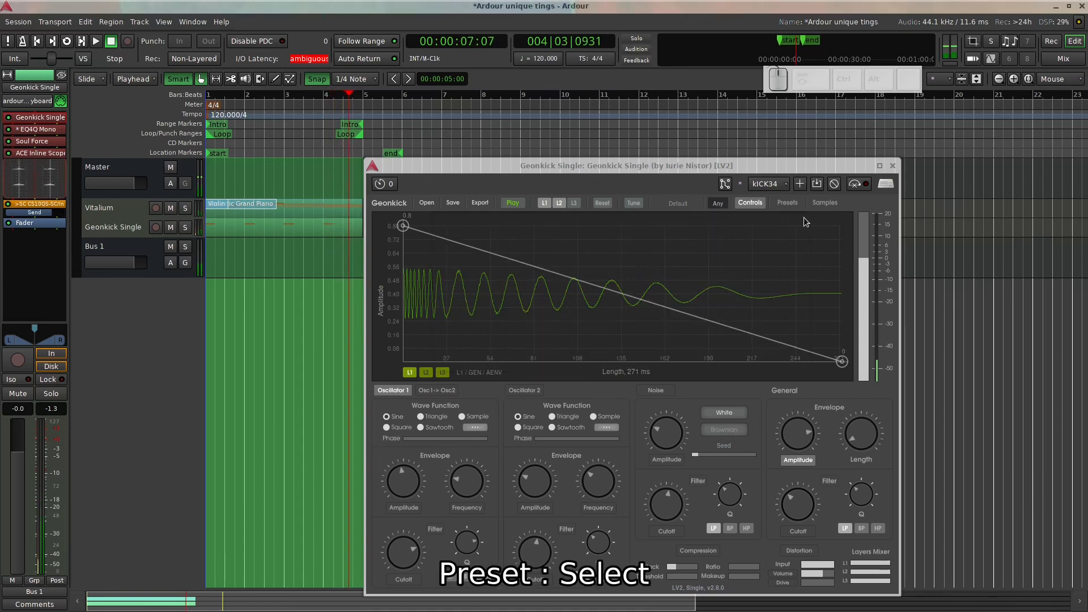
Look through the available Geonkick Single presets and keep kICK34 selected
{"action": "left_click", "coordinate": [769, 184]}
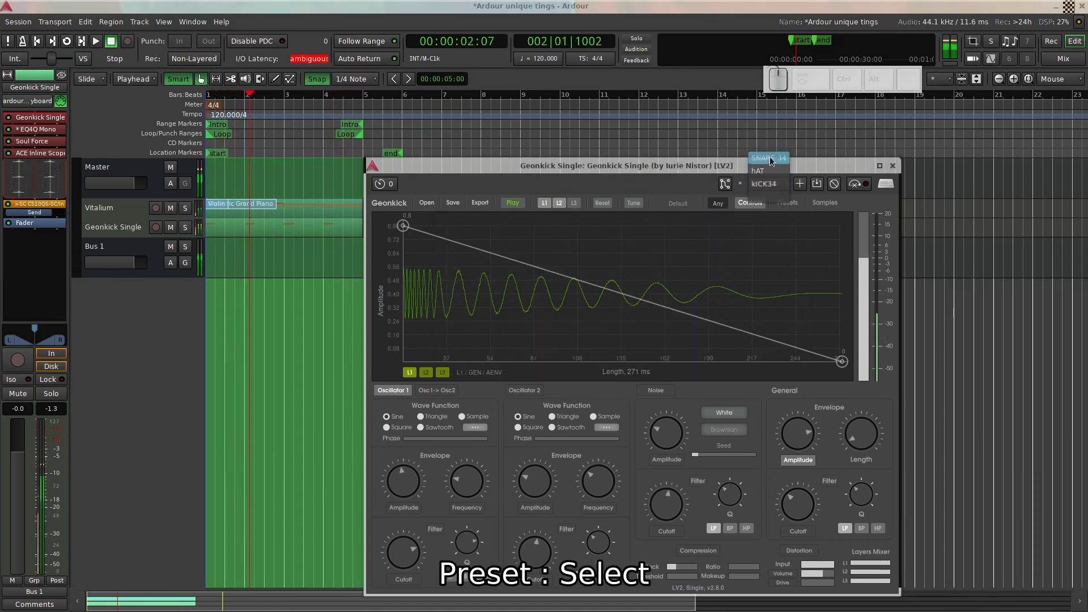
{"action": "left_click", "coordinate": [765, 184]}
{"action": "left_click", "coordinate": [781, 185]}
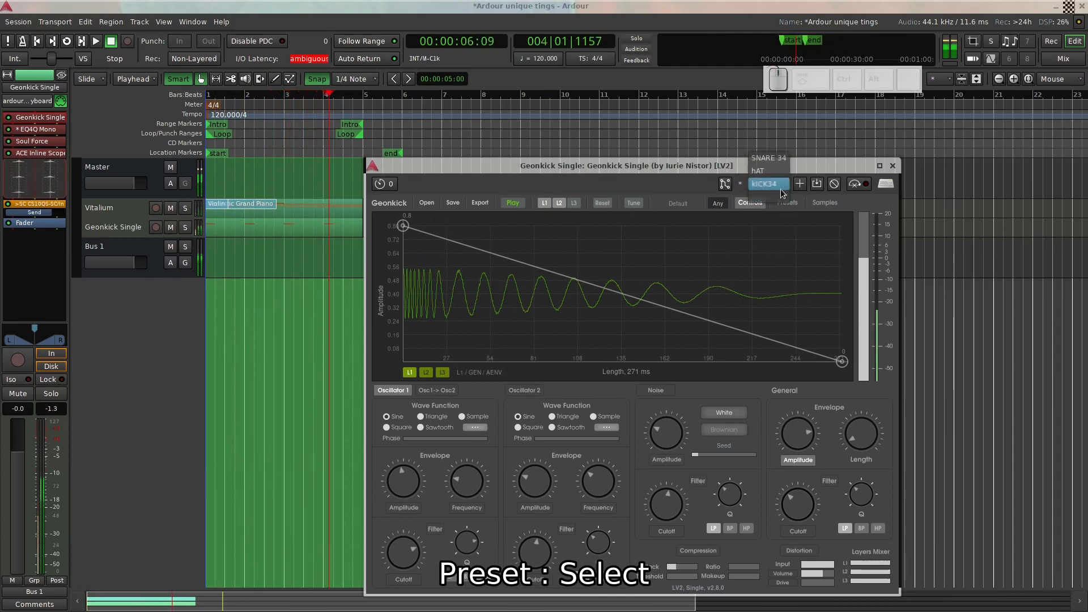
{"action": "left_click", "coordinate": [773, 187]}
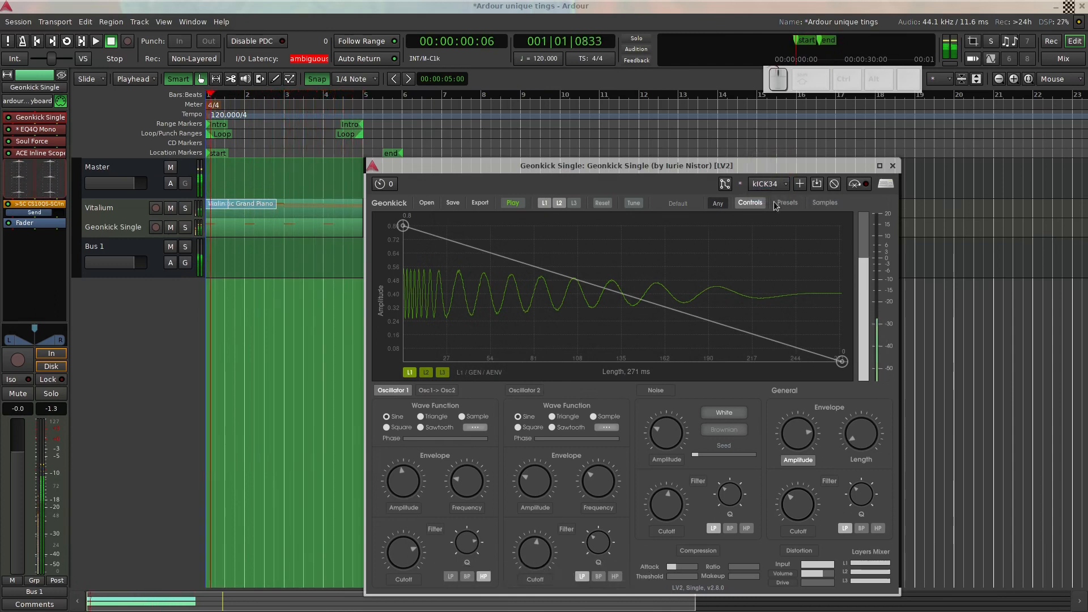
Add a new Geonkick Single preset named "Kick 50" from the current settings
{"action": "left_click", "coordinate": [799, 186]}
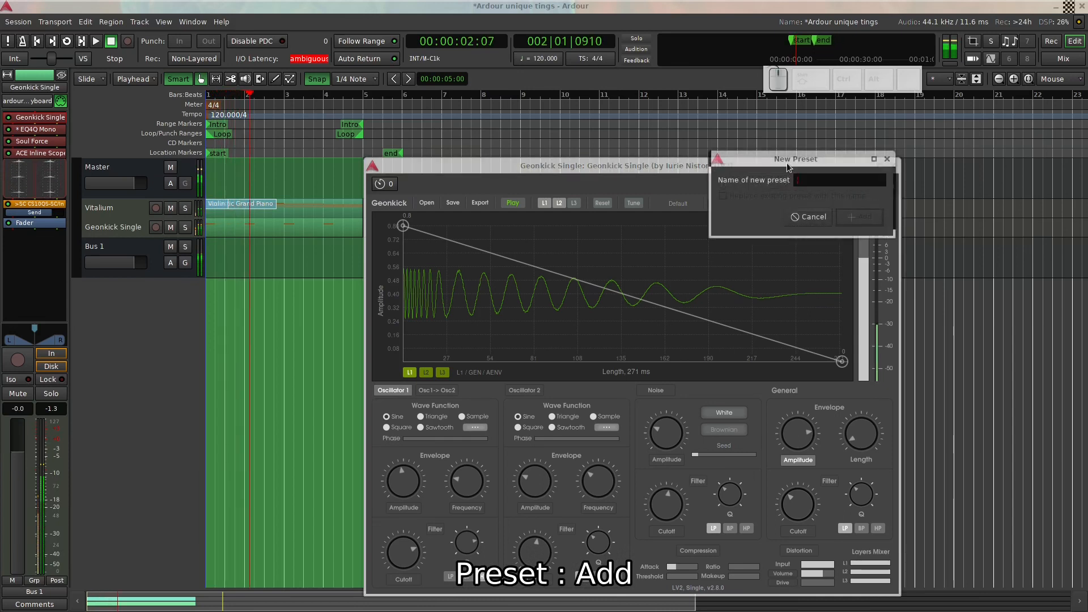
{"action": "type", "text": "Kick 50"}
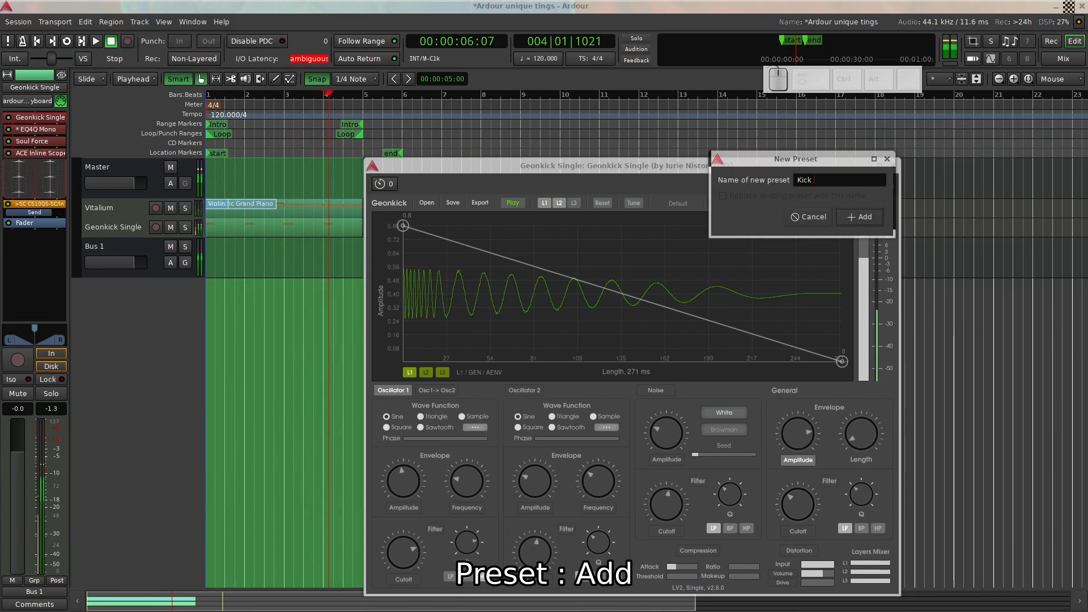
{"action": "left_click", "coordinate": [859, 216]}
Load the SNARE 34 preset in Geonkick Single and return to the Kick 50 preset
{"action": "left_click", "coordinate": [765, 184]}
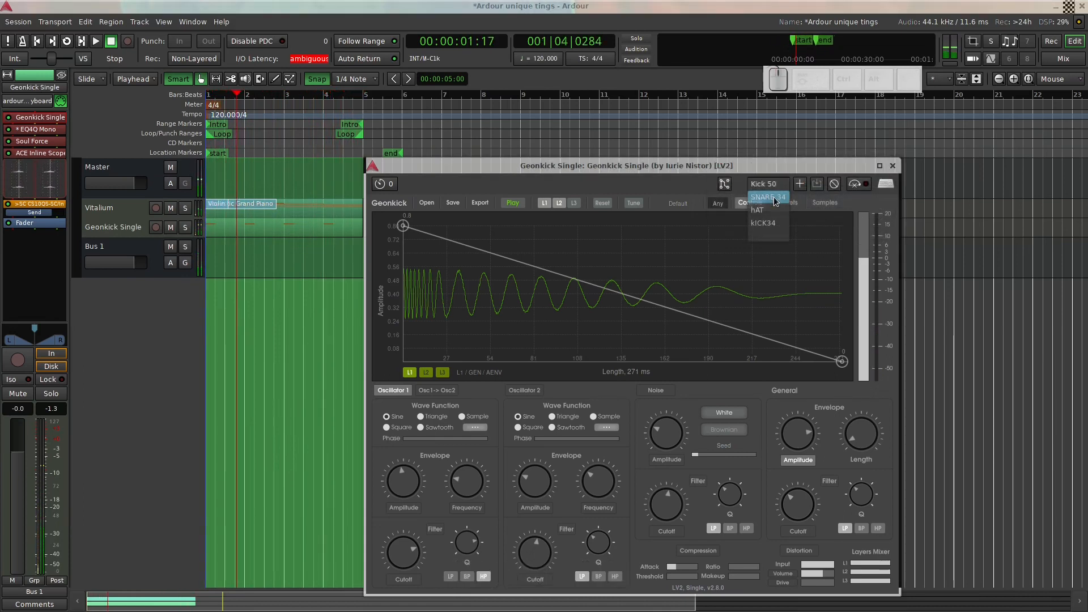
{"action": "left_click", "coordinate": [773, 236]}
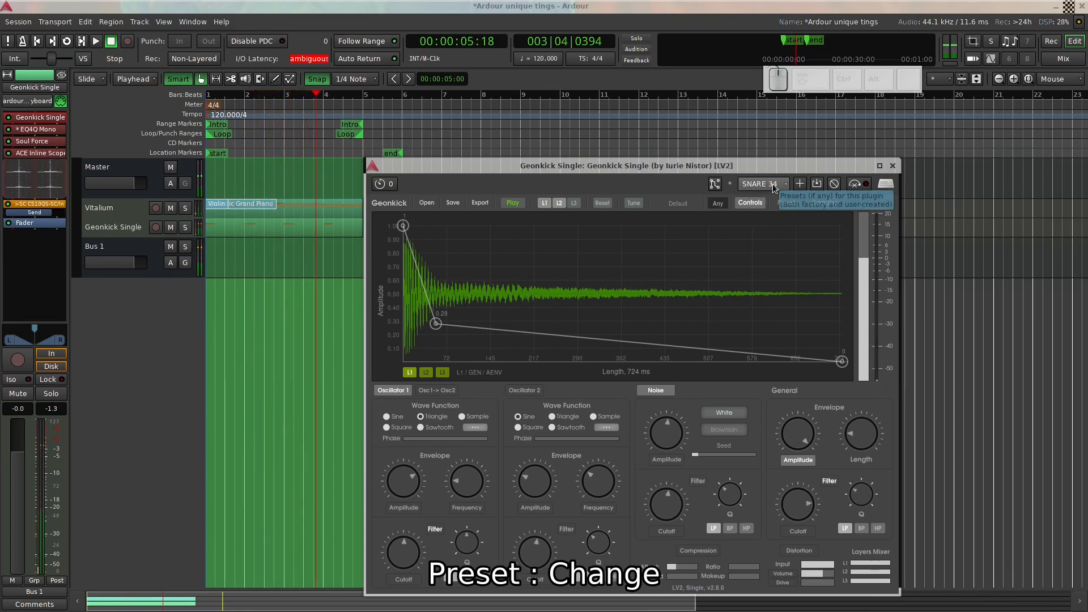
{"action": "left_click", "coordinate": [773, 186]}
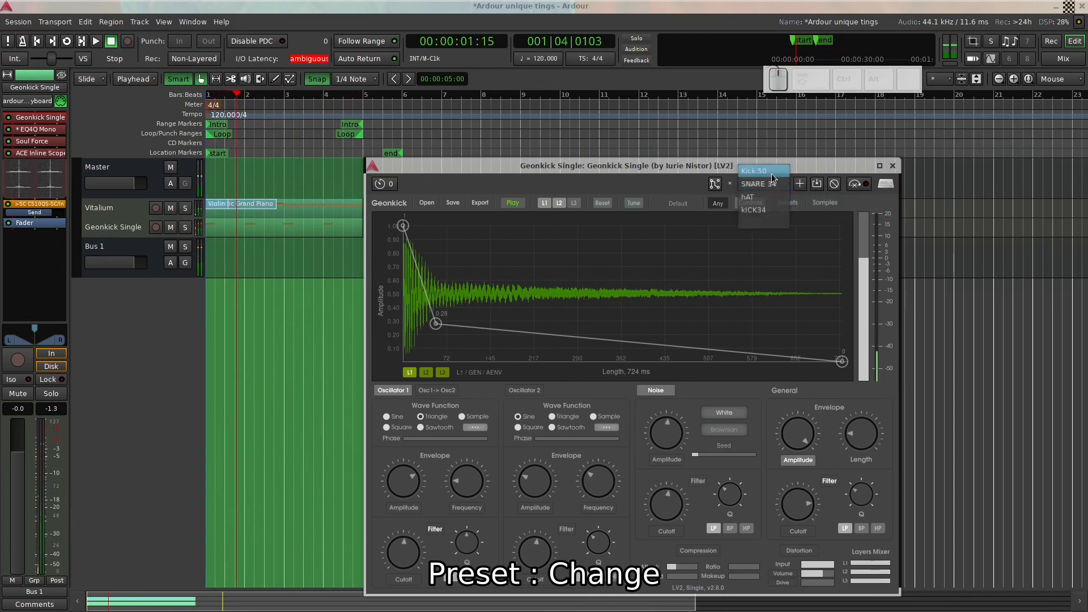
{"action": "left_click", "coordinate": [771, 173]}
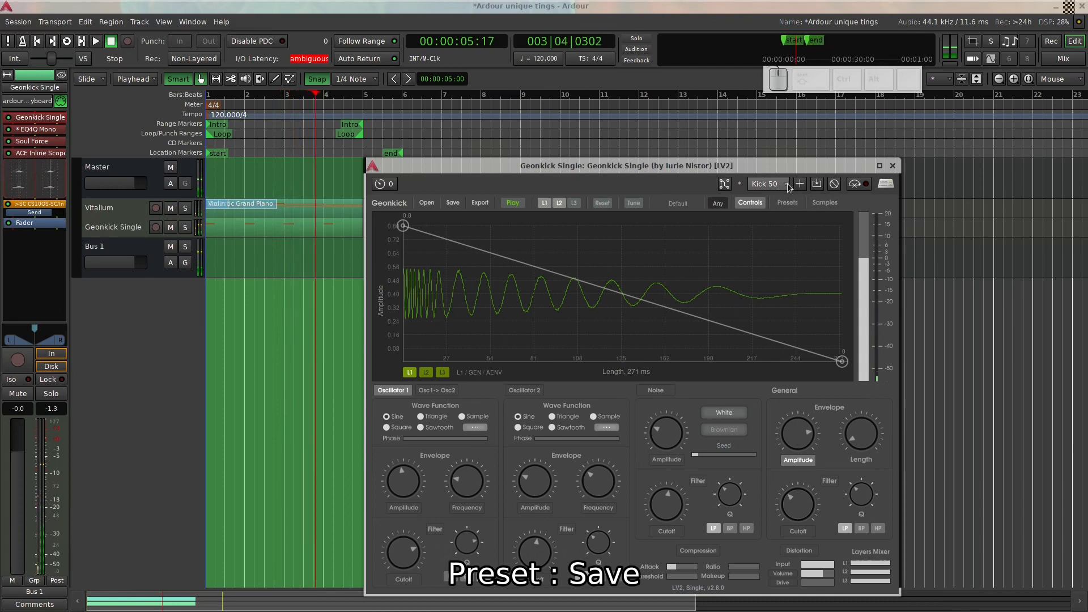
Save the current Kick 50 preset, then delete it and choose a remaining preset
{"action": "left_click", "coordinate": [817, 184]}
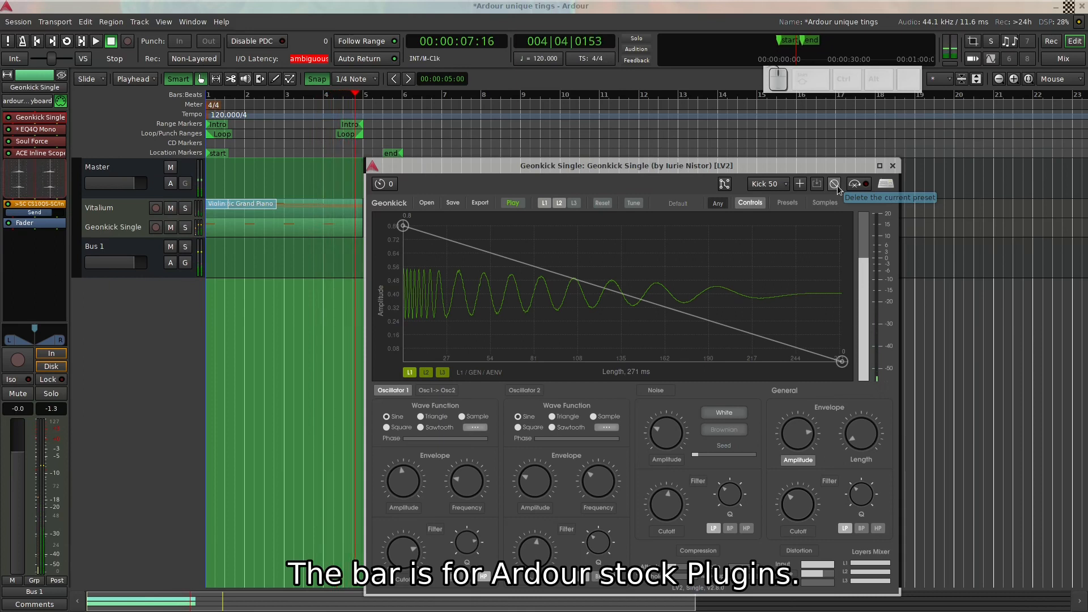
{"action": "left_click", "coordinate": [837, 185]}
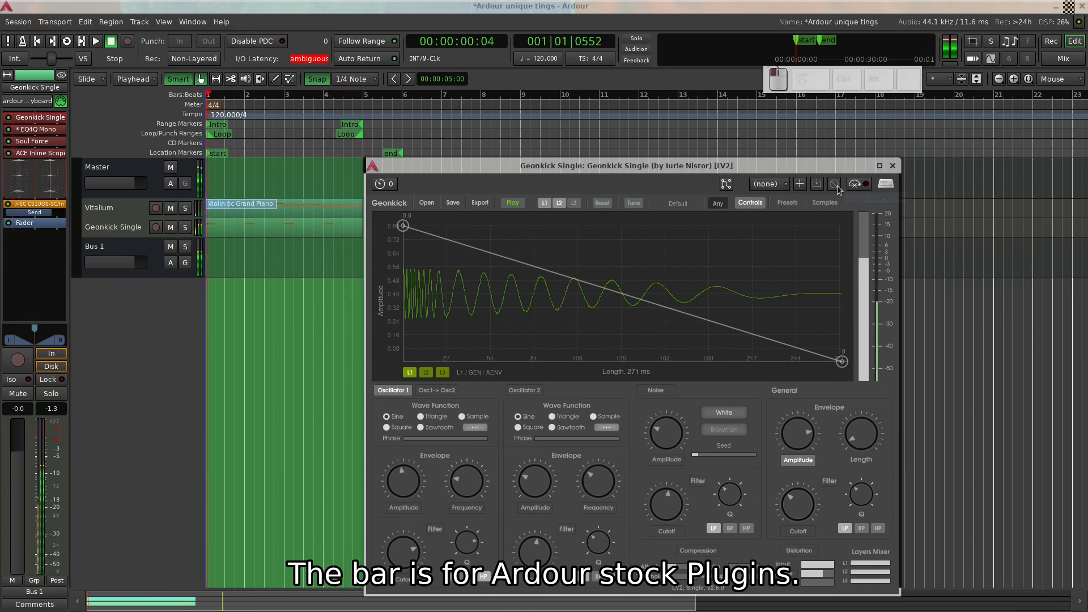
{"action": "left_click", "coordinate": [777, 186]}
{"action": "left_click", "coordinate": [765, 223]}
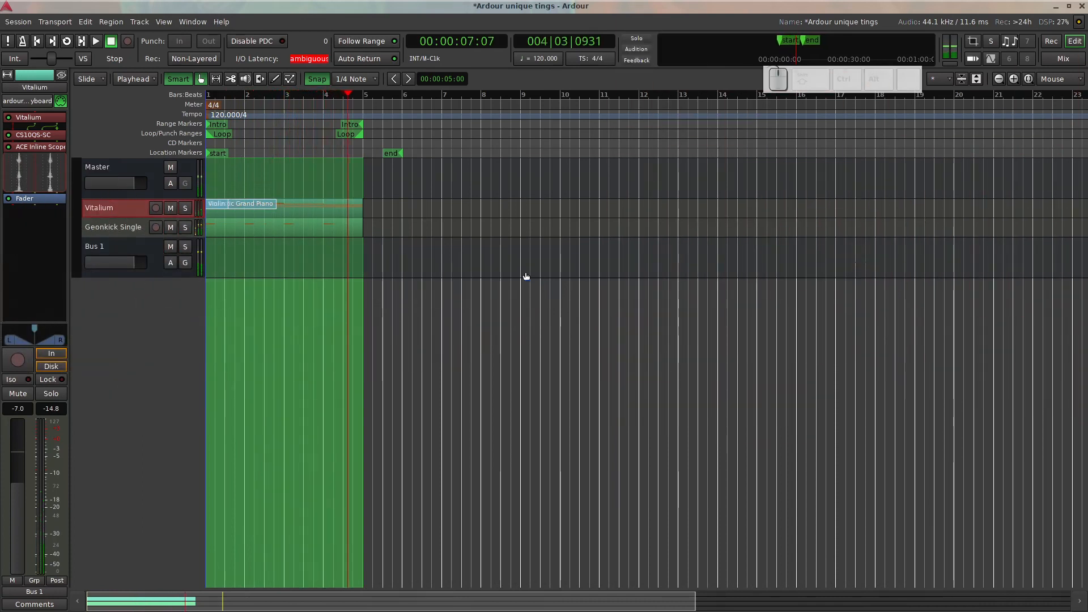
Open the Vitalium plugin window, place it fully in view, and bring up its pin configuration
{"action": "double_click", "coordinate": [28, 117]}
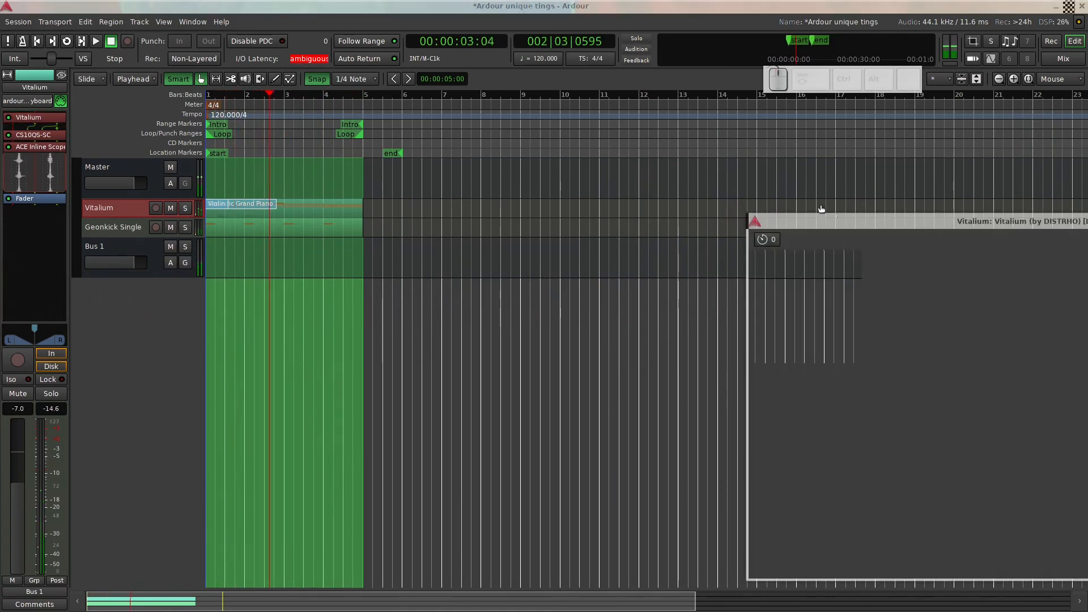
{"action": "left_click_drag", "start_coordinate": [841, 220], "coordinate": [459, 108]}
{"action": "left_click_drag", "start_coordinate": [642, 109], "coordinate": [651, 104]}
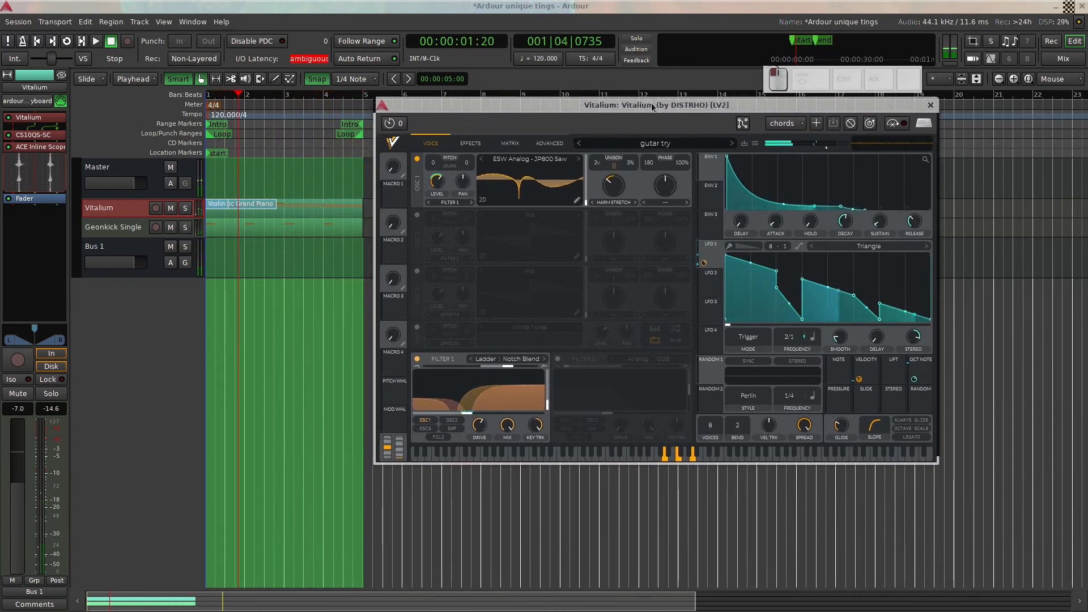
{"action": "left_click", "coordinate": [743, 124]}
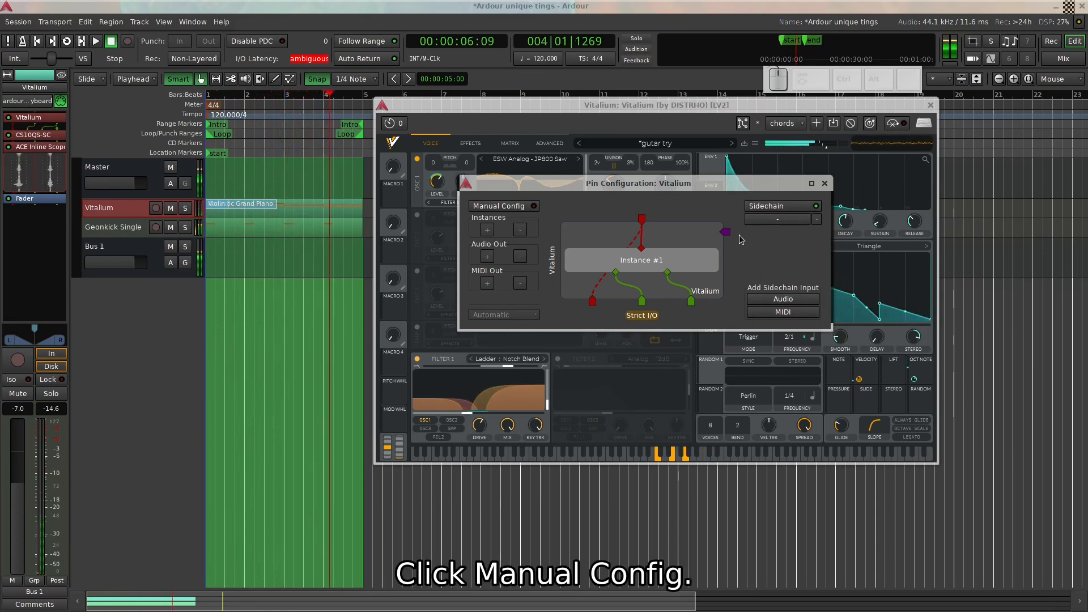
Enable manual configuration for Vitalium's pins and add two more instances of the plugin, for three in total
{"action": "left_click", "coordinate": [531, 208]}
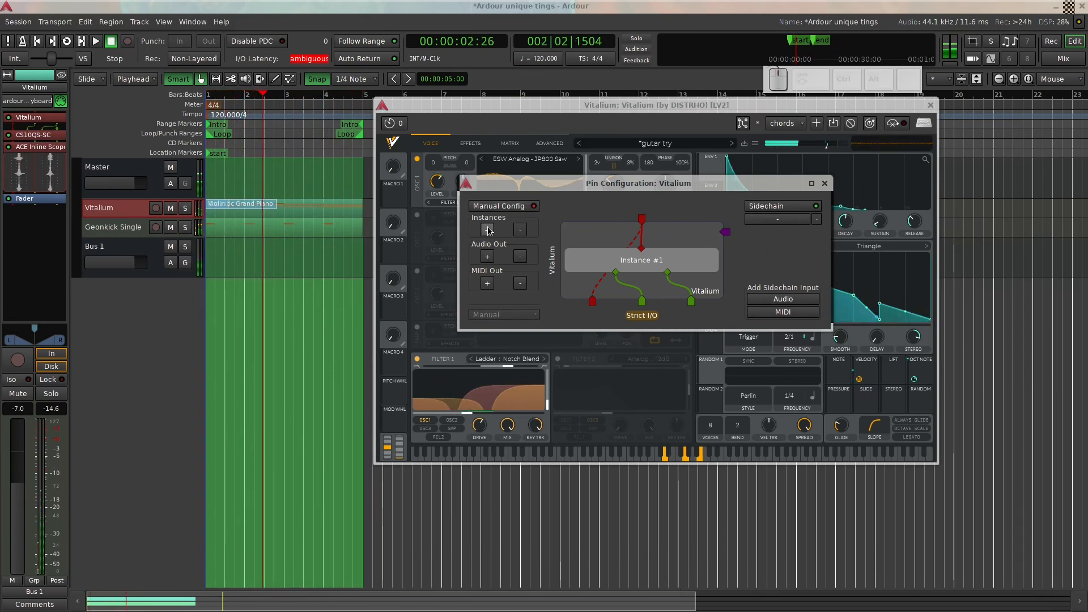
{"action": "left_click", "coordinate": [487, 229]}
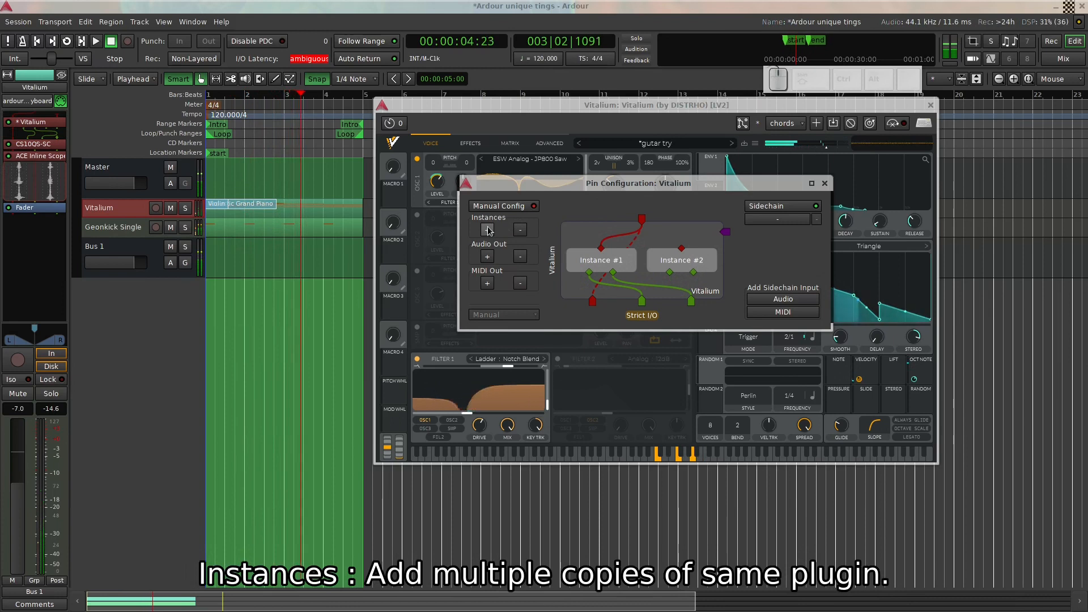
{"action": "left_click", "coordinate": [487, 230]}
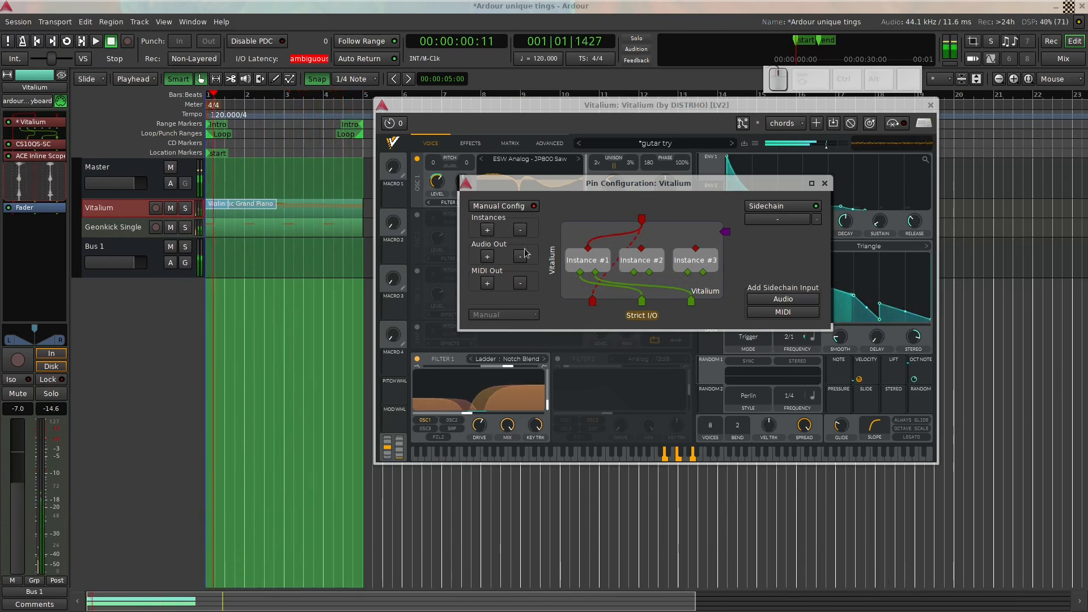
Add four audio outputs and two MIDI outputs to Vitalium, giving six audio and three MIDI outputs
{"action": "left_click", "coordinate": [487, 257]}
{"action": "left_click", "coordinate": [488, 256]}
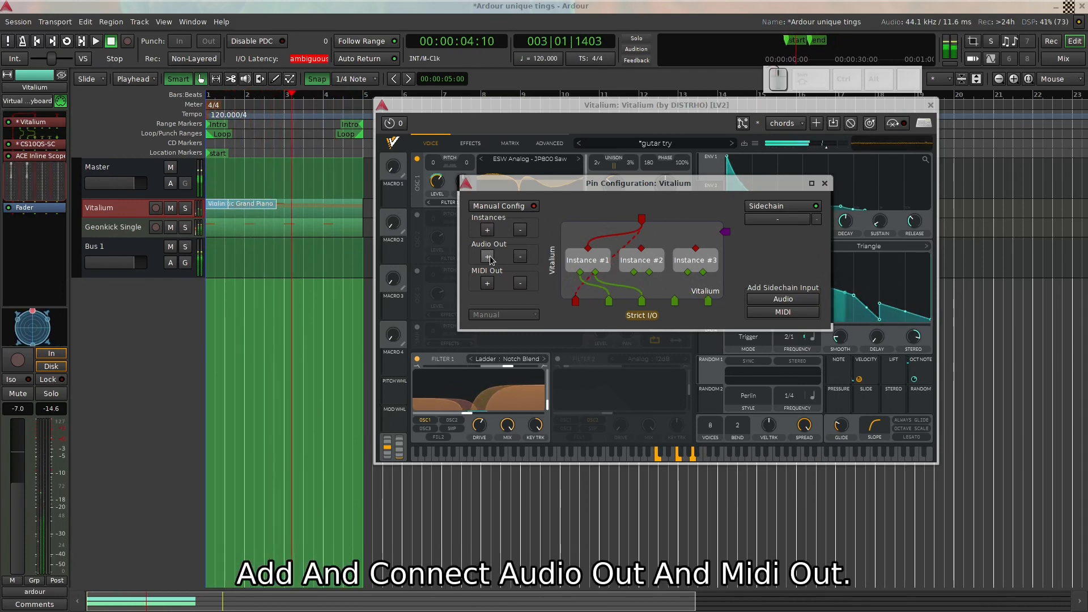
{"action": "left_click", "coordinate": [487, 257]}
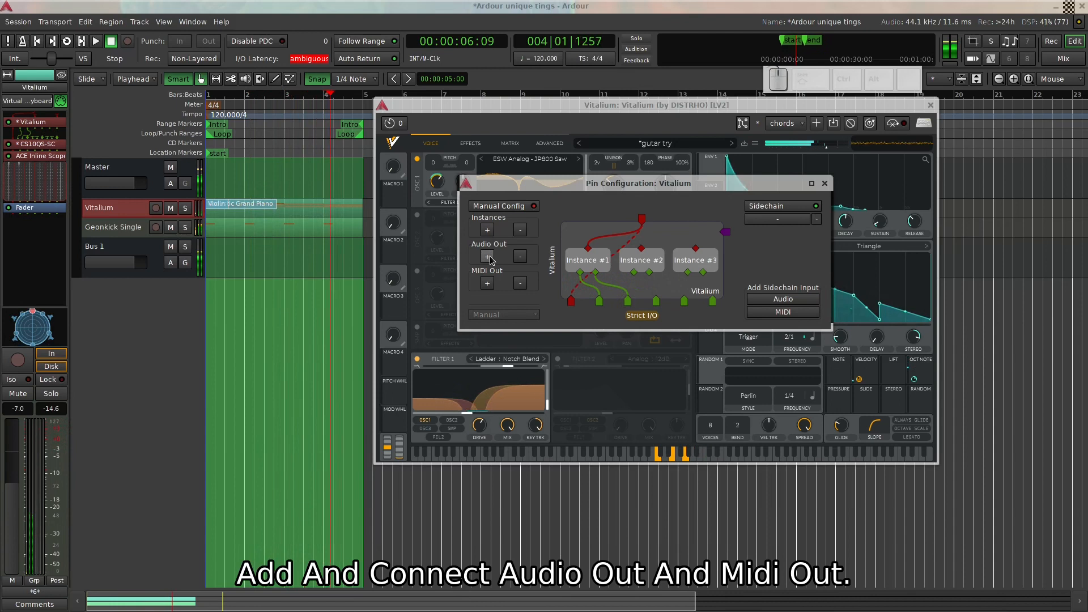
{"action": "left_click", "coordinate": [488, 257]}
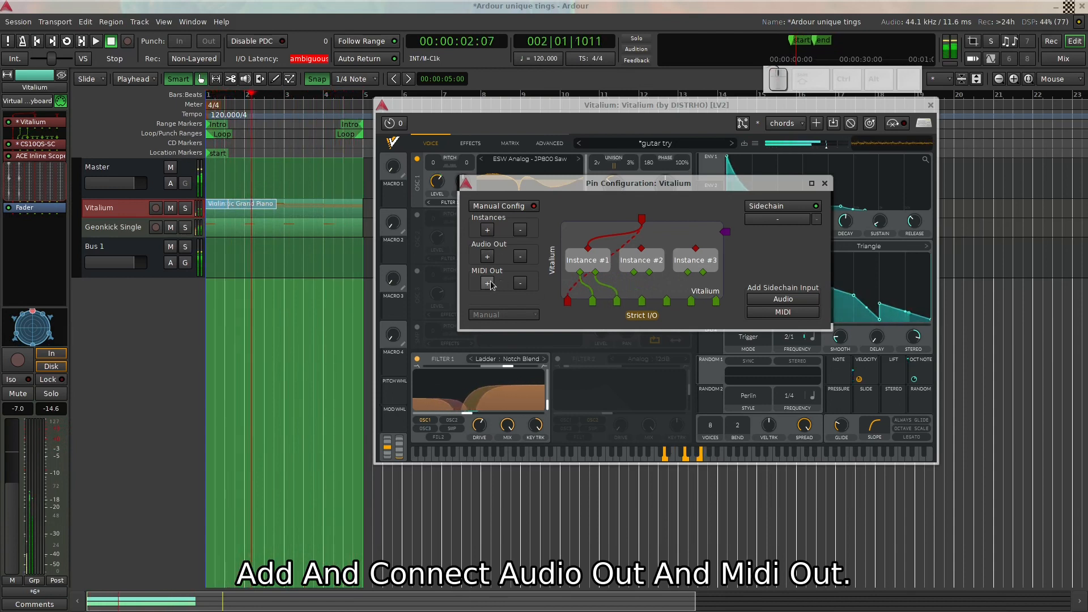
{"action": "left_click", "coordinate": [488, 283]}
{"action": "left_click", "coordinate": [488, 283]}
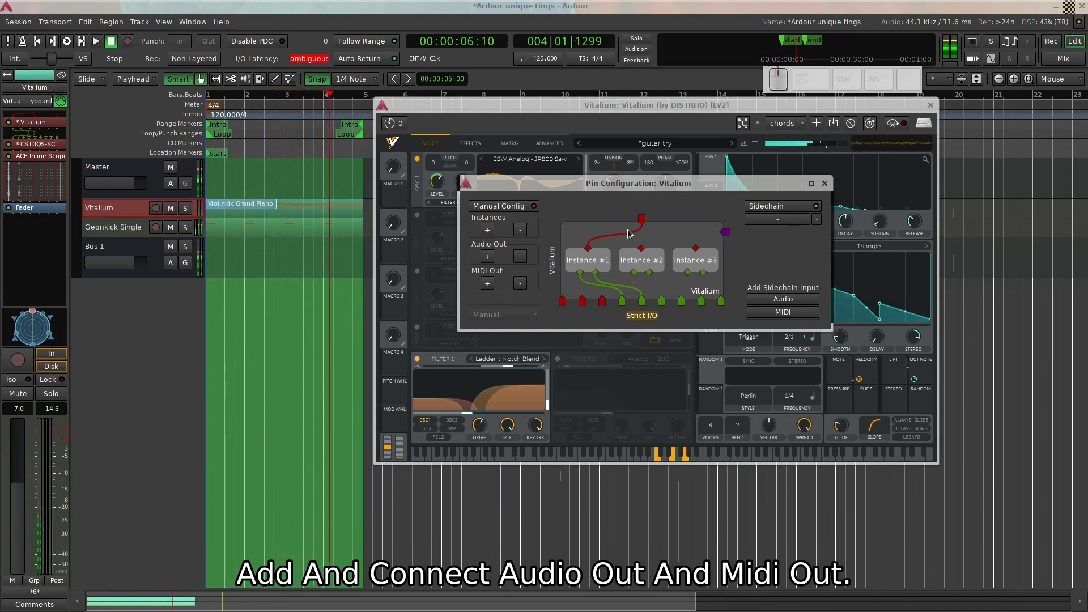
Connect Vitalium's MIDI input to Instance #3 and Instance #2, and to all three MIDI outputs
{"action": "left_click_drag", "start_coordinate": [642, 219], "coordinate": [696, 250]}
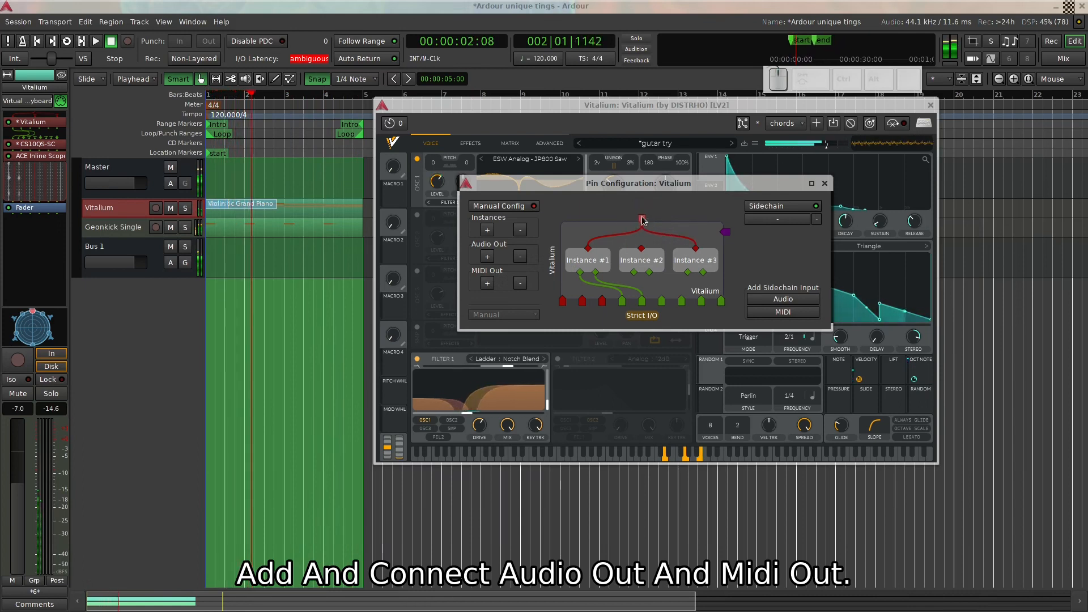
{"action": "left_click_drag", "start_coordinate": [641, 226], "coordinate": [643, 249]}
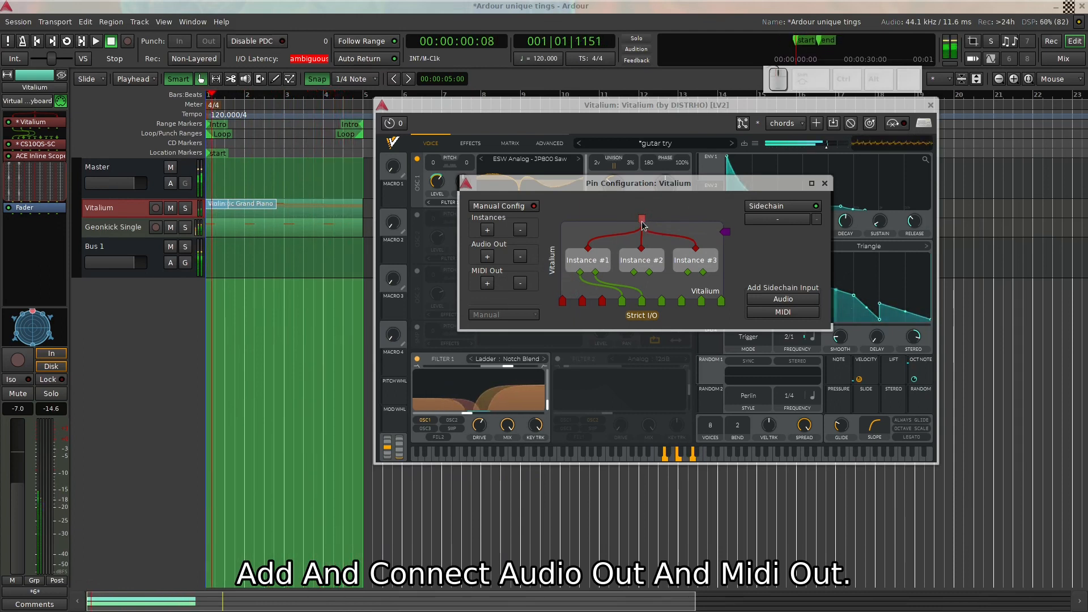
{"action": "left_click_drag", "start_coordinate": [640, 222], "coordinate": [563, 301]}
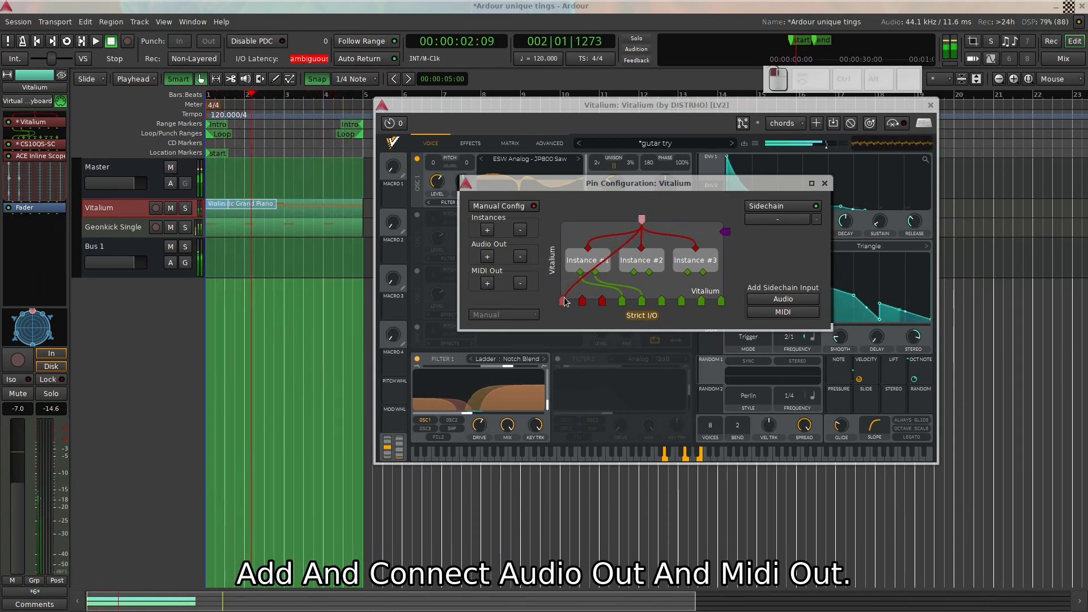
{"action": "left_click_drag", "start_coordinate": [641, 221], "coordinate": [583, 301]}
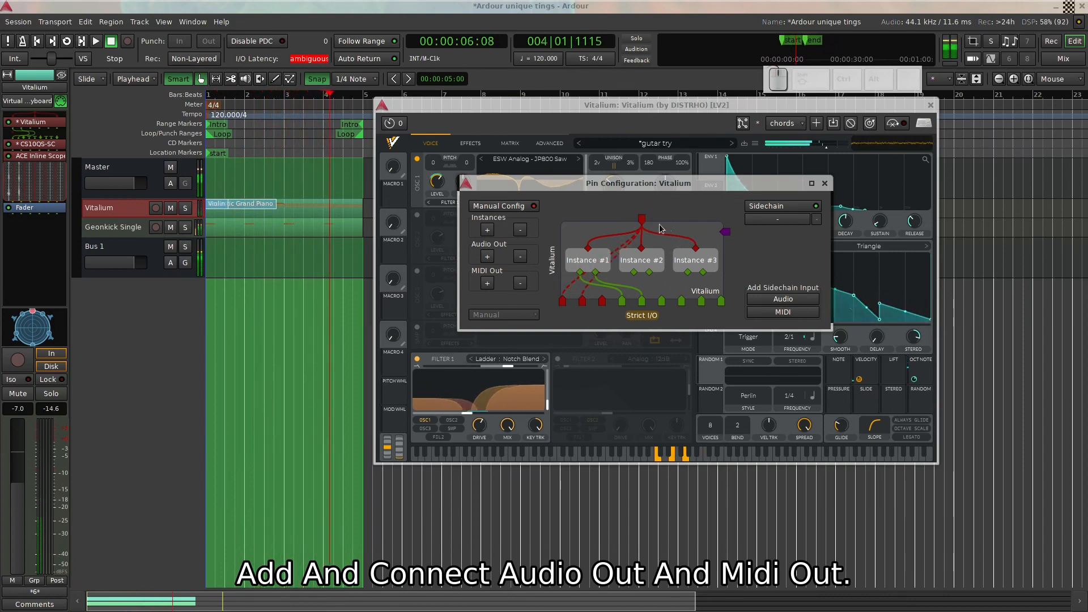
{"action": "left_click_drag", "start_coordinate": [648, 224], "coordinate": [605, 302]}
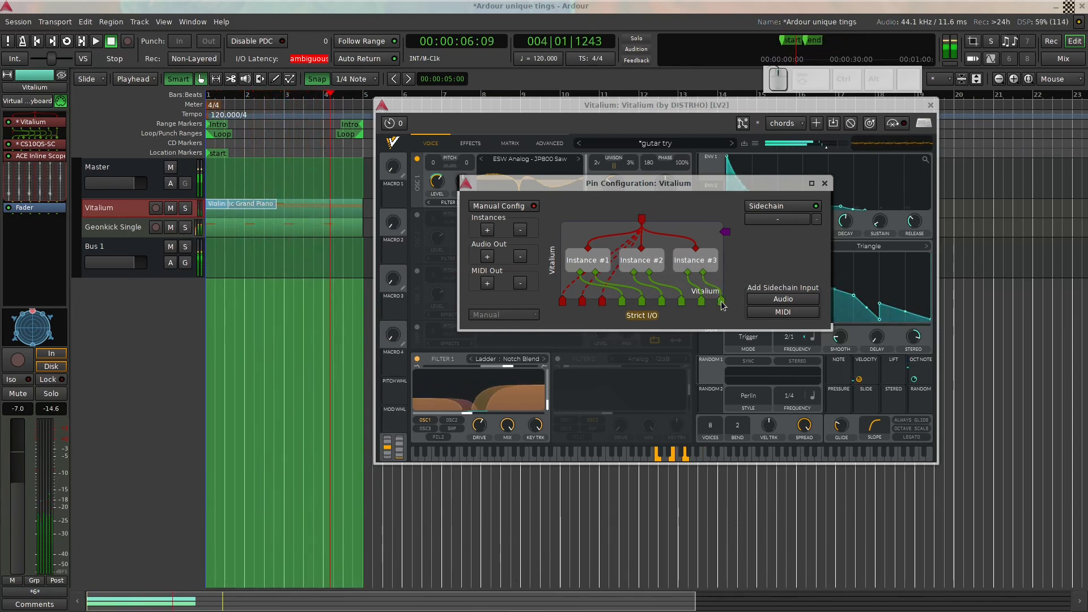
Open the Vitalium track's panner and rotate the sound clockwise from speaker 3 past speaker 2 to speaker 5
{"action": "double_click", "coordinate": [41, 331]}
{"action": "left_click_drag", "start_coordinate": [158, 209], "coordinate": [279, 180]}
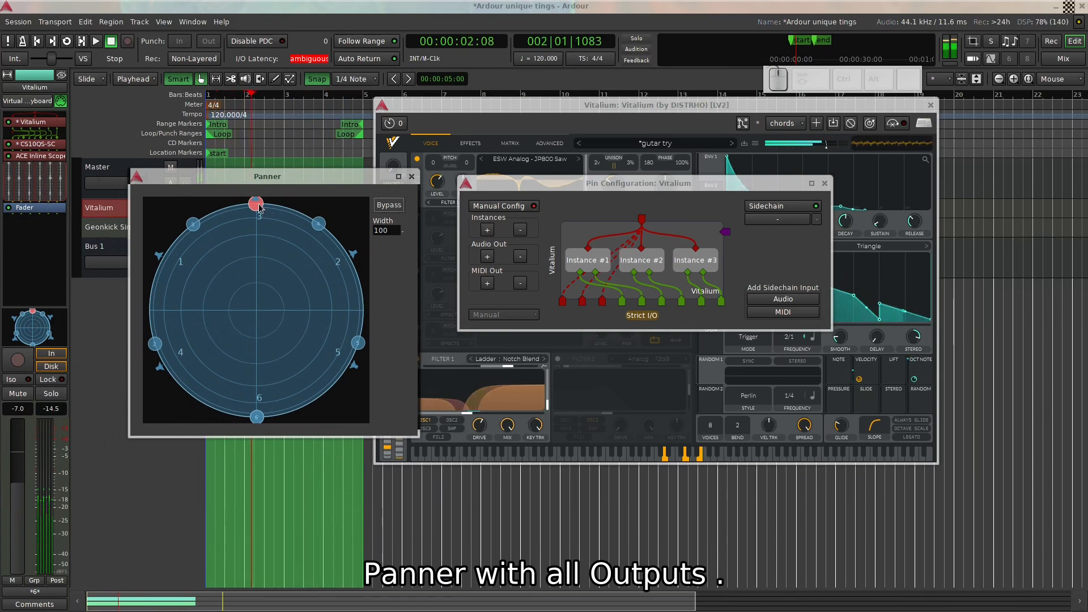
{"action": "left_click_drag", "start_coordinate": [259, 208], "coordinate": [339, 266]}
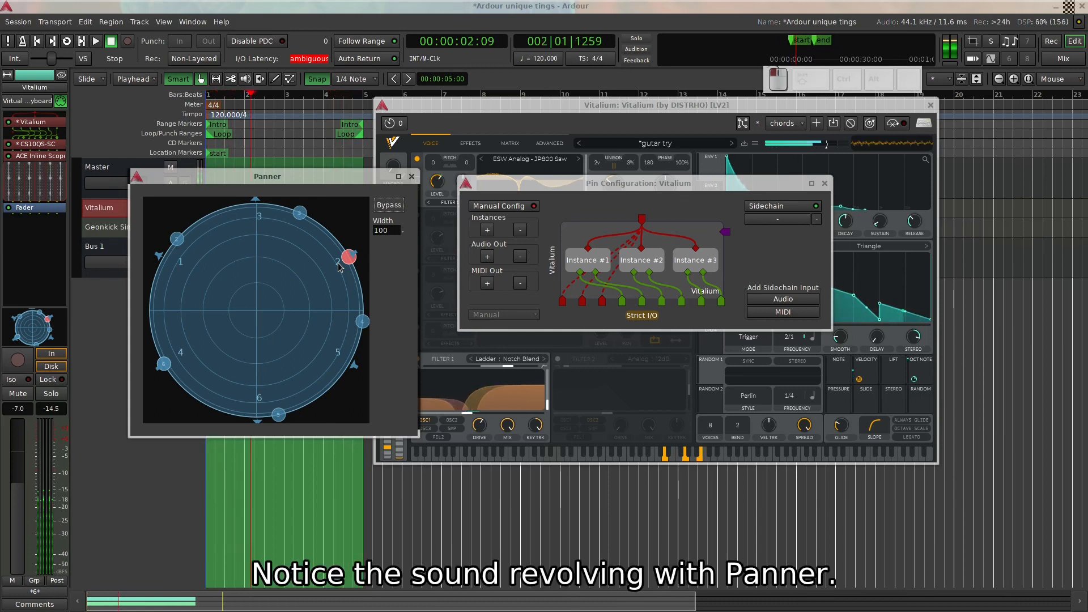
{"action": "left_click_drag", "start_coordinate": [339, 266], "coordinate": [371, 374]}
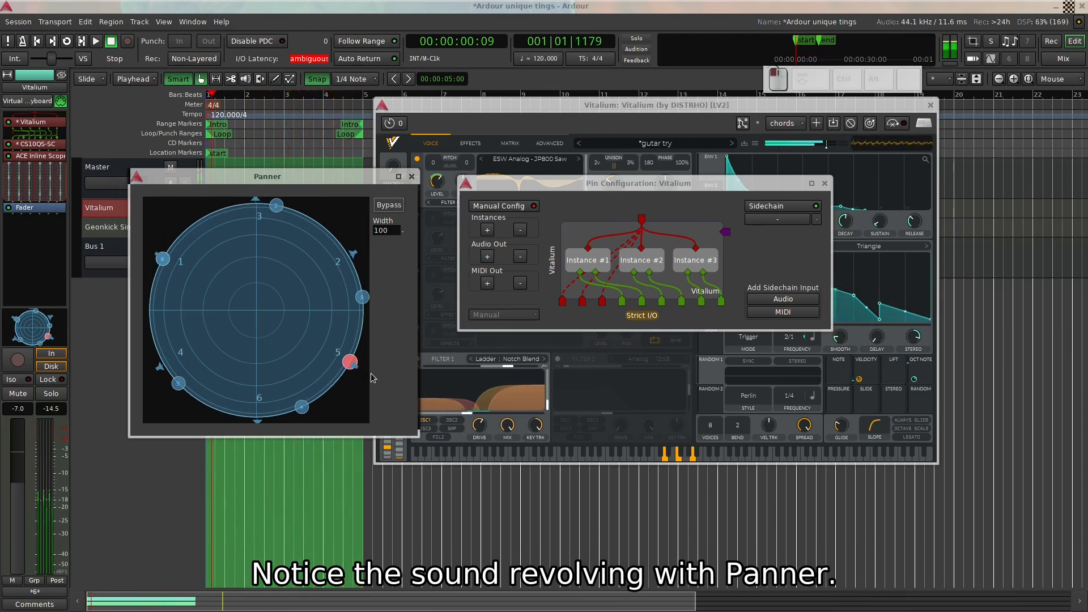
Continue rotating the sound clockwise from speaker 5 past speakers 6, 4 and 1 back to speaker 3, and close the panner
{"action": "left_click_drag", "start_coordinate": [371, 373], "coordinate": [258, 408]}
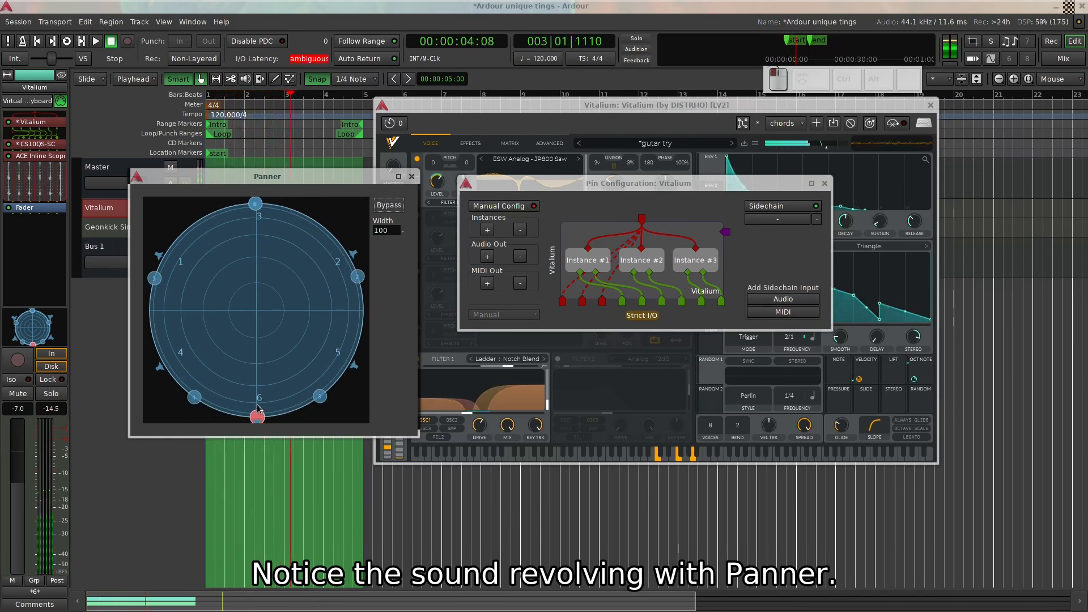
{"action": "left_click_drag", "start_coordinate": [258, 408], "coordinate": [160, 374]}
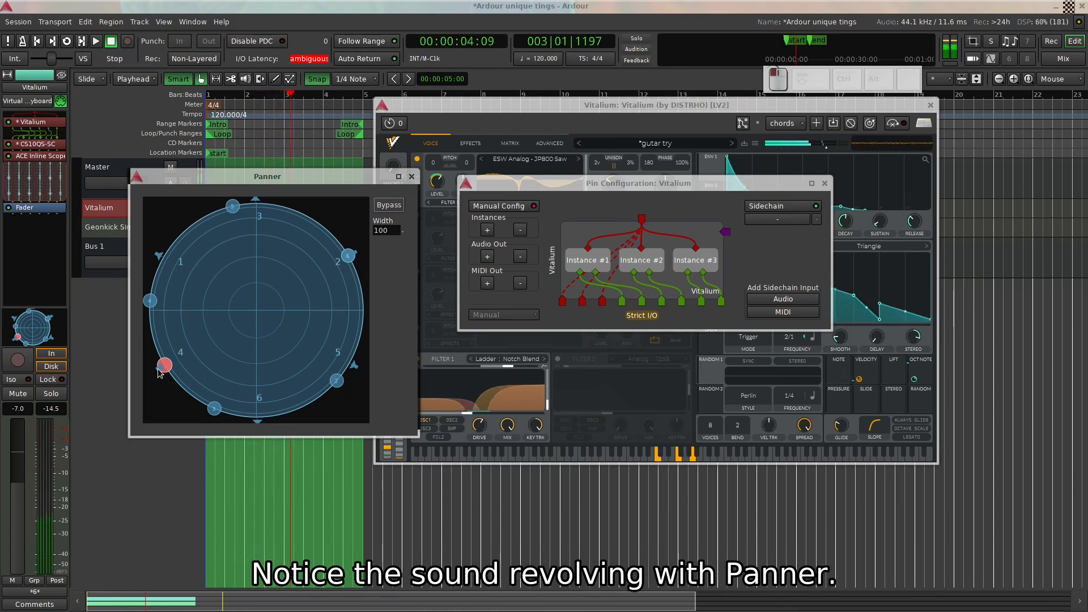
{"action": "left_click_drag", "start_coordinate": [159, 372], "coordinate": [160, 263]}
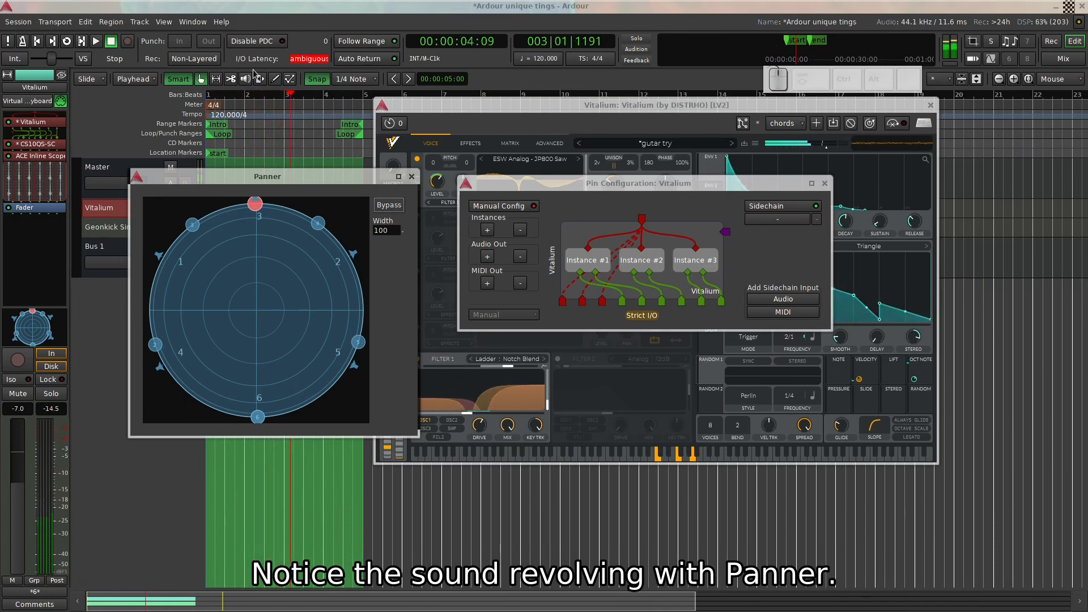
{"action": "left_click", "coordinate": [413, 177]}
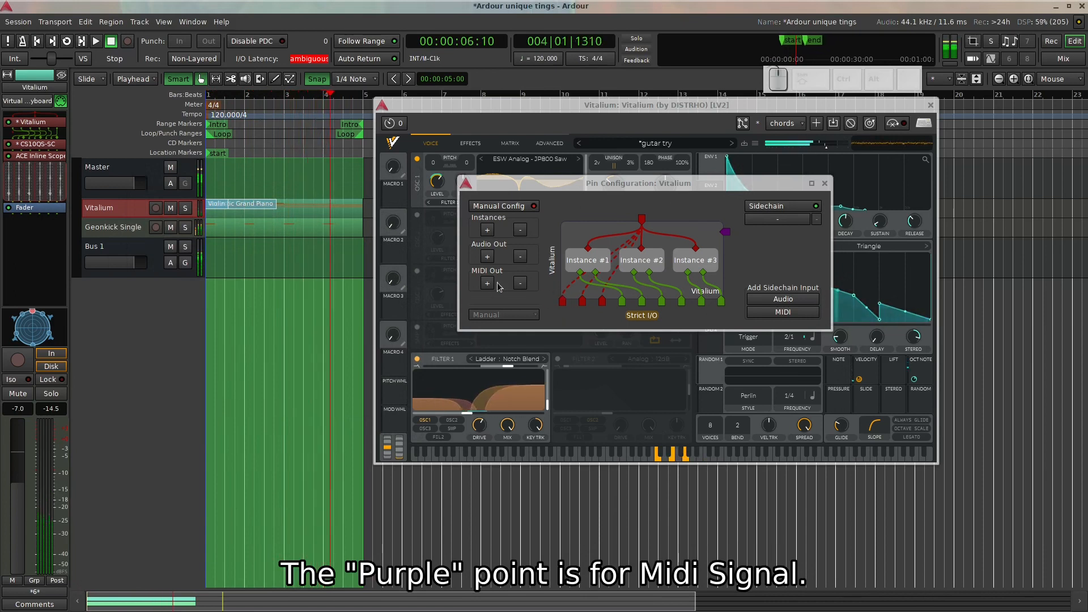
Remove Vitalium's two extra MIDI outputs and reduce its audio outputs to two
{"action": "left_click", "coordinate": [520, 283]}
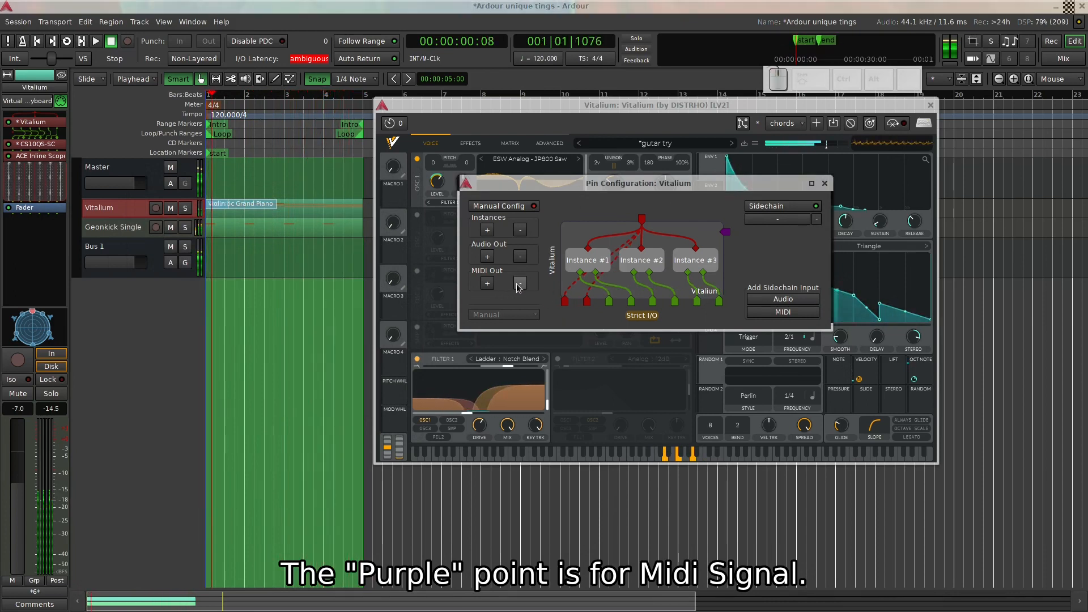
{"action": "left_click", "coordinate": [519, 285]}
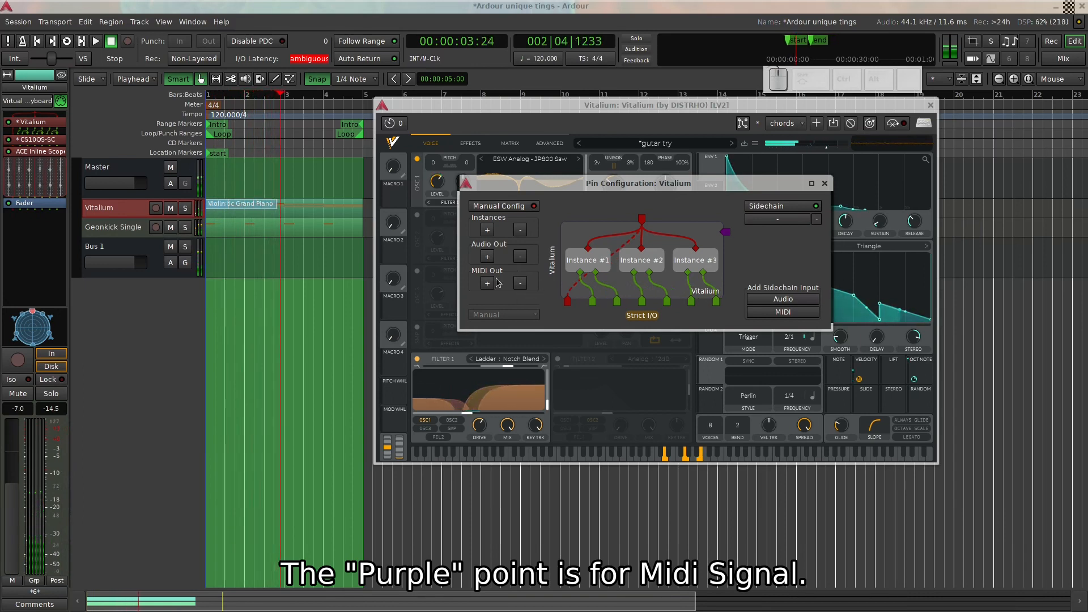
{"action": "left_click", "coordinate": [520, 257]}
{"action": "left_click", "coordinate": [519, 258]}
{"action": "left_click", "coordinate": [520, 258]}
{"action": "left_click", "coordinate": [520, 258]}
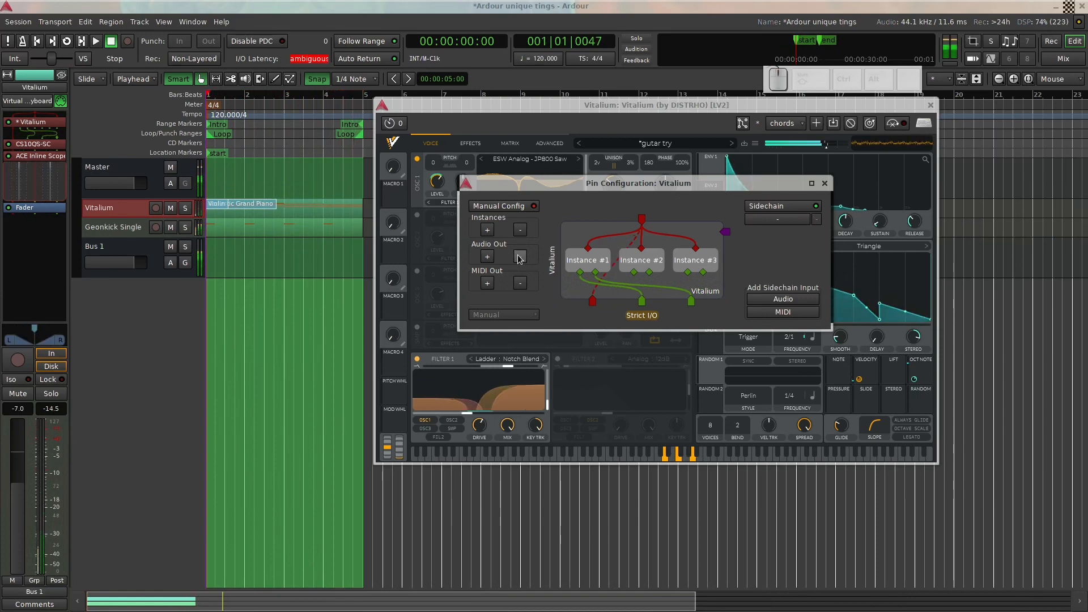
{"action": "left_click", "coordinate": [520, 258]}
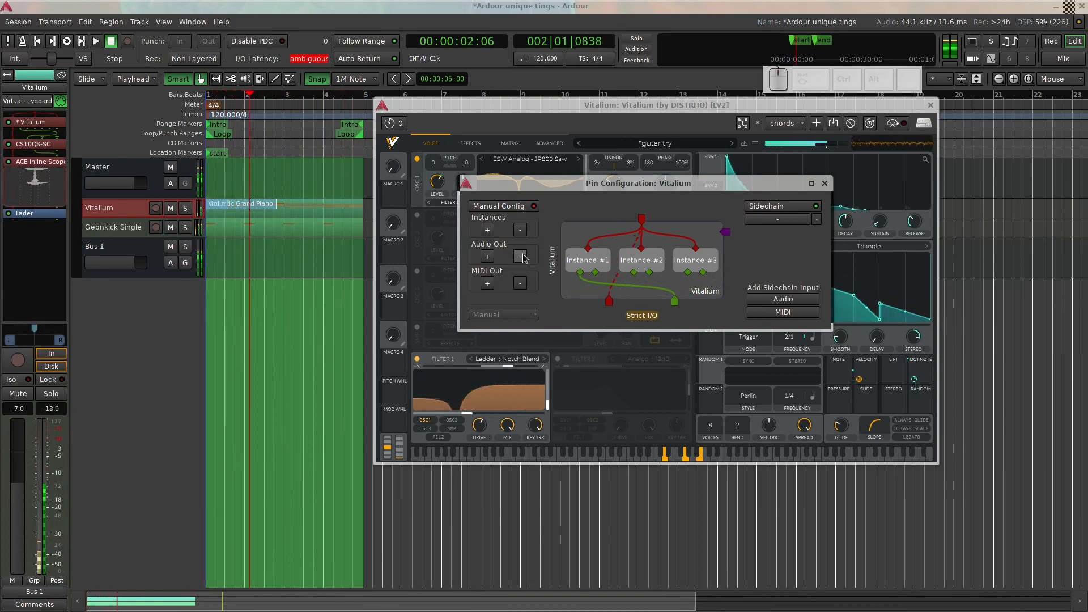
{"action": "left_click", "coordinate": [488, 257]}
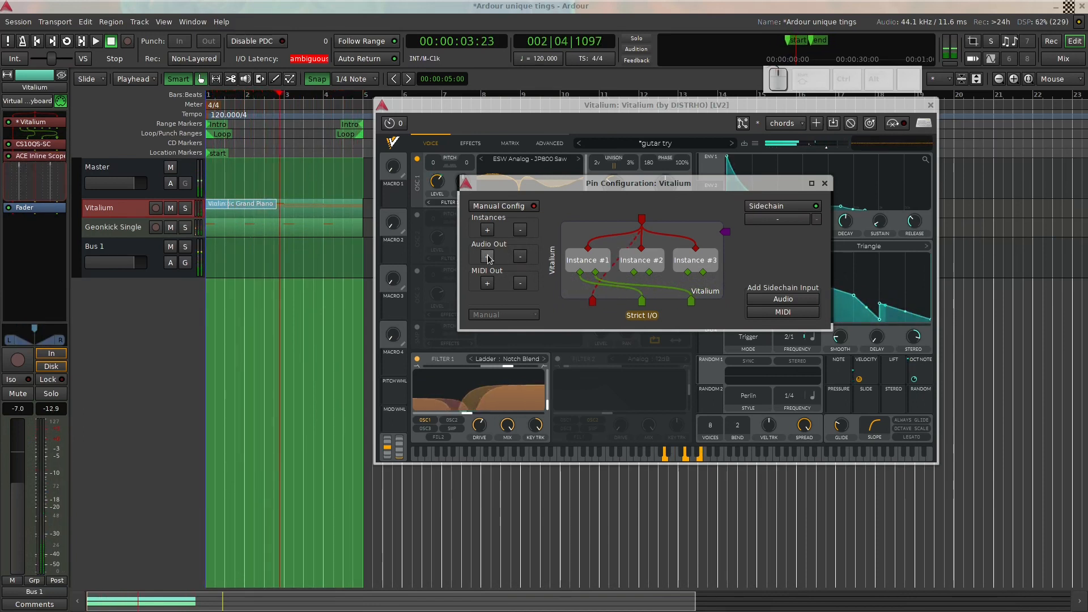
Remove Instance #3 and Instance #2 of Vitalium and turn off manual pin configuration
{"action": "left_click", "coordinate": [521, 230]}
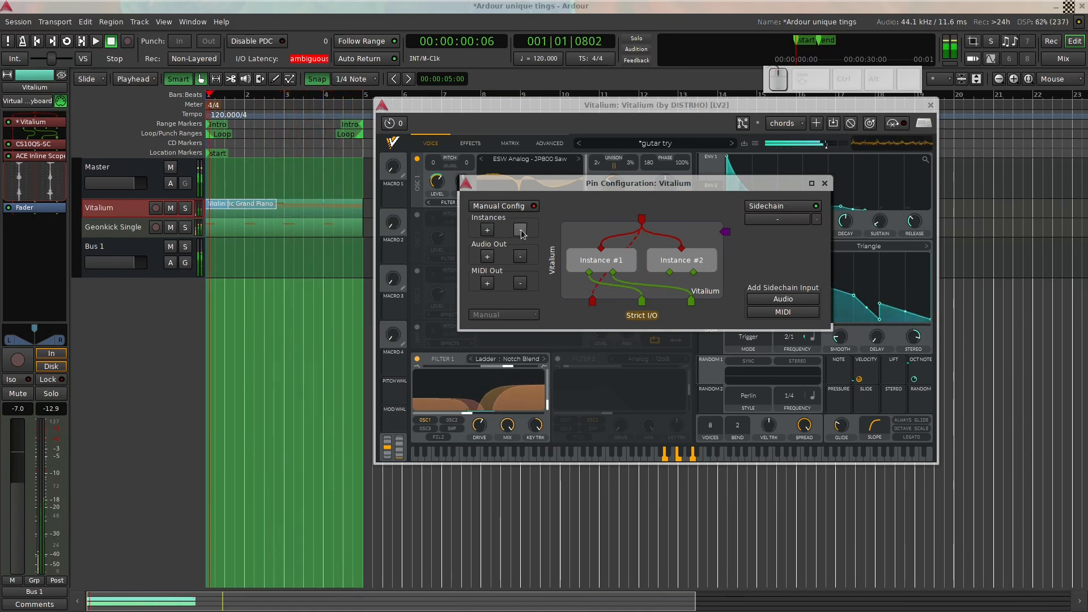
{"action": "left_click", "coordinate": [521, 231]}
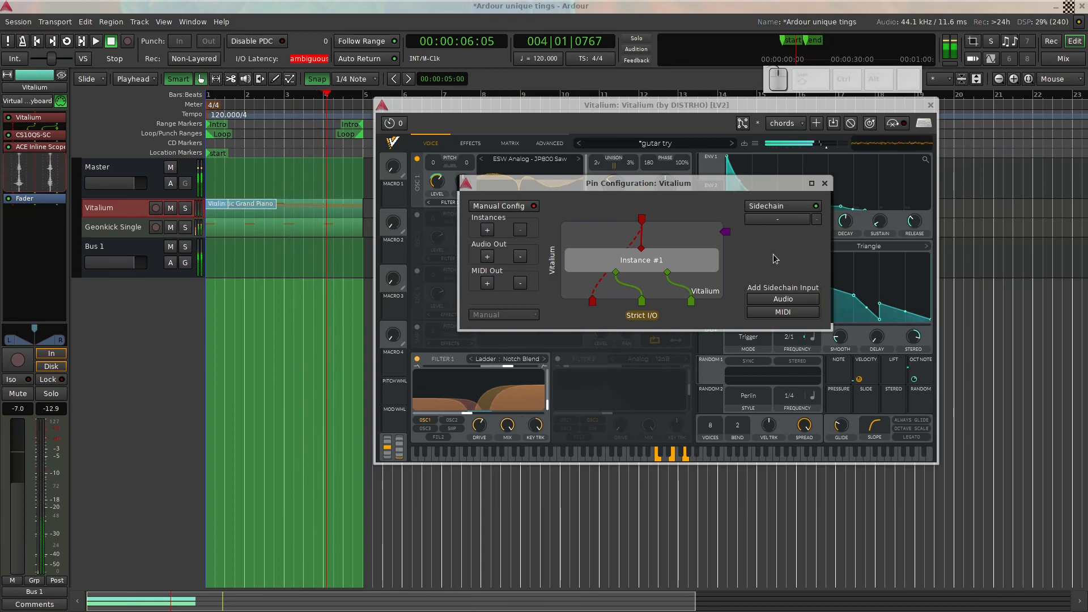
{"action": "left_click", "coordinate": [533, 206]}
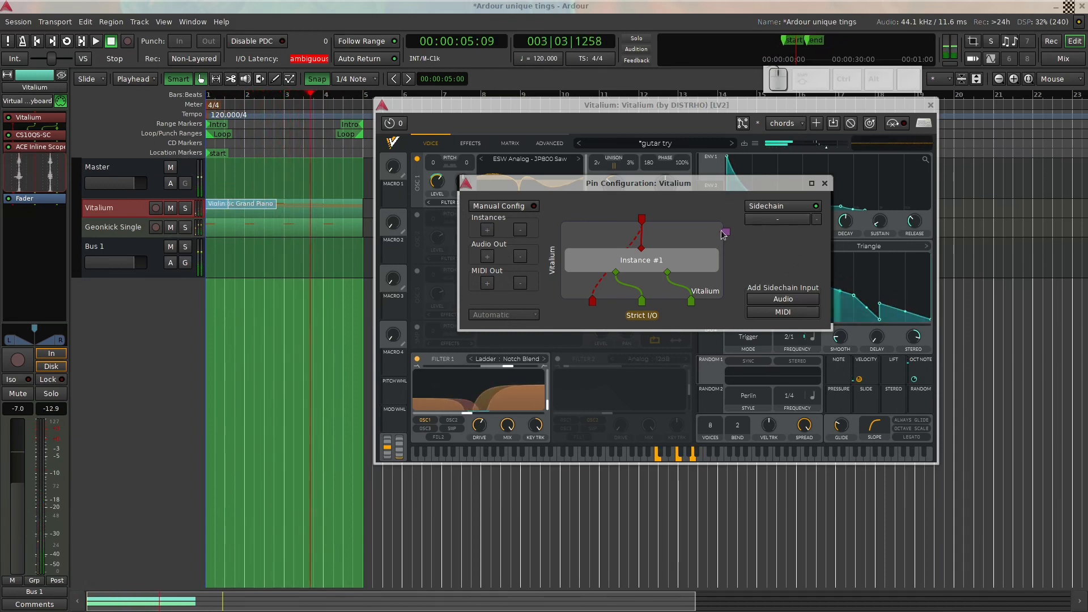
Use the Geonkick Single track as Vitalium's sidechain source and connect the purple sidechain pin to Instance #1's MIDI input
{"action": "left_click", "coordinate": [777, 219]}
{"action": "left_click", "coordinate": [795, 226]}
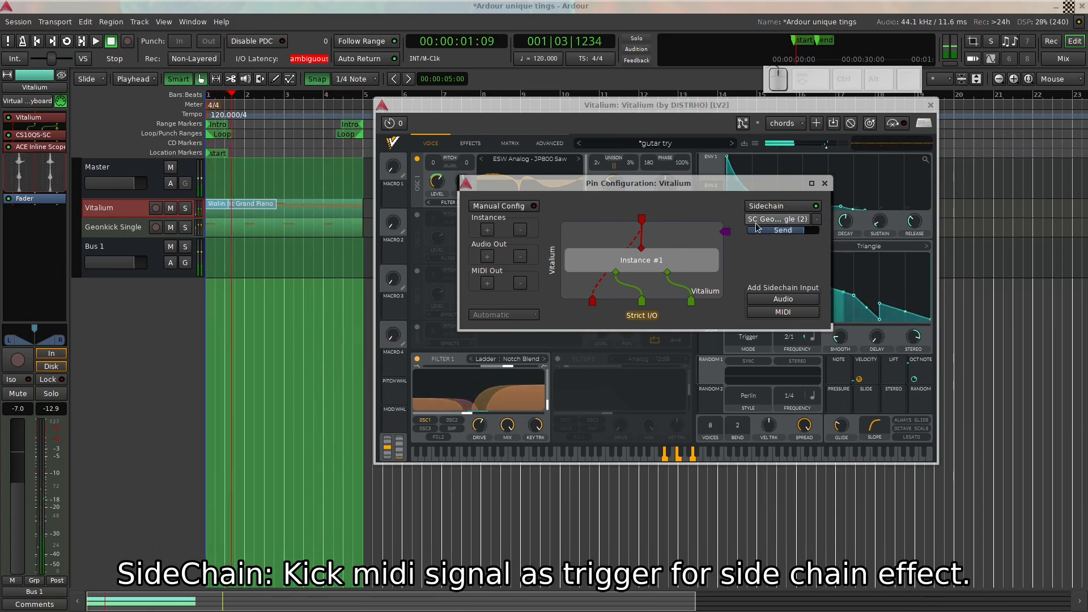
{"action": "left_click_drag", "start_coordinate": [727, 233], "coordinate": [641, 248]}
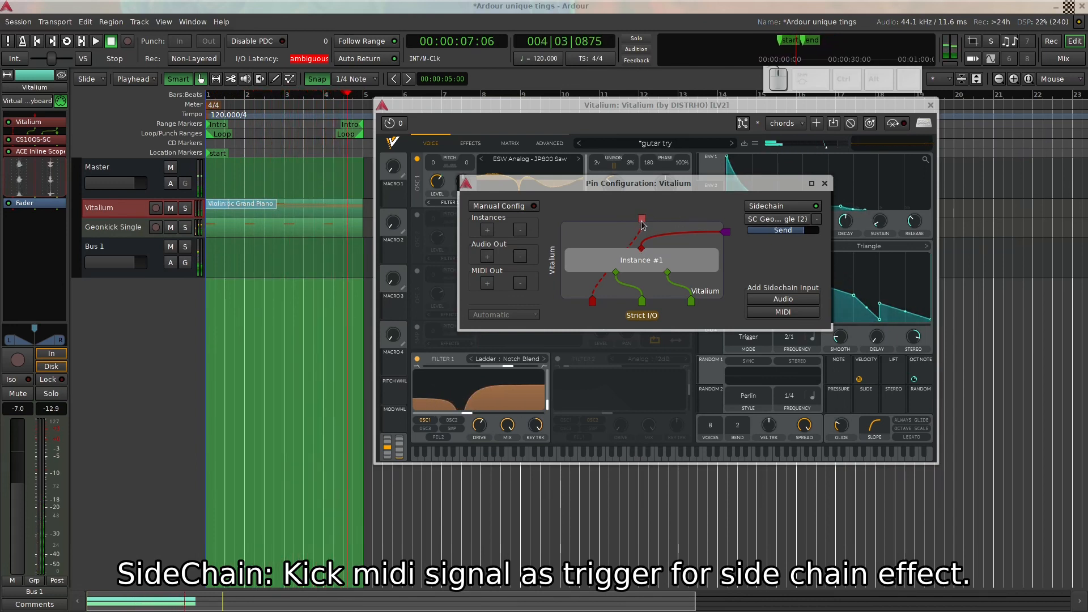
Reconnect Vitalium's regular MIDI input to Instance #1, disconnect the Geonkick sidechain source and close the pin configuration
{"action": "left_click_drag", "start_coordinate": [642, 223], "coordinate": [642, 248]}
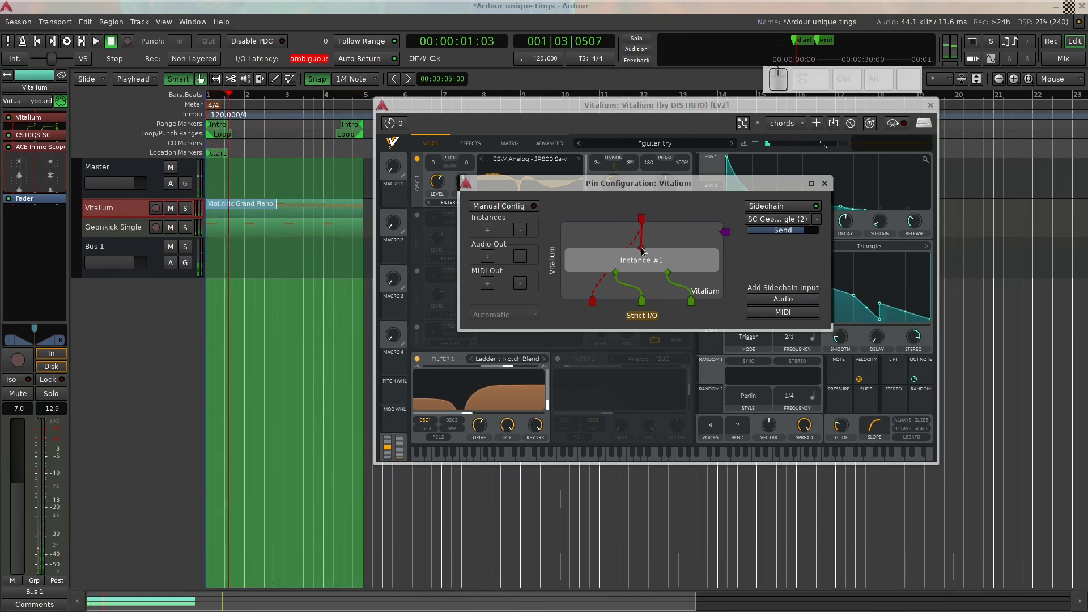
{"action": "left_click", "coordinate": [804, 219]}
{"action": "left_click", "coordinate": [845, 225]}
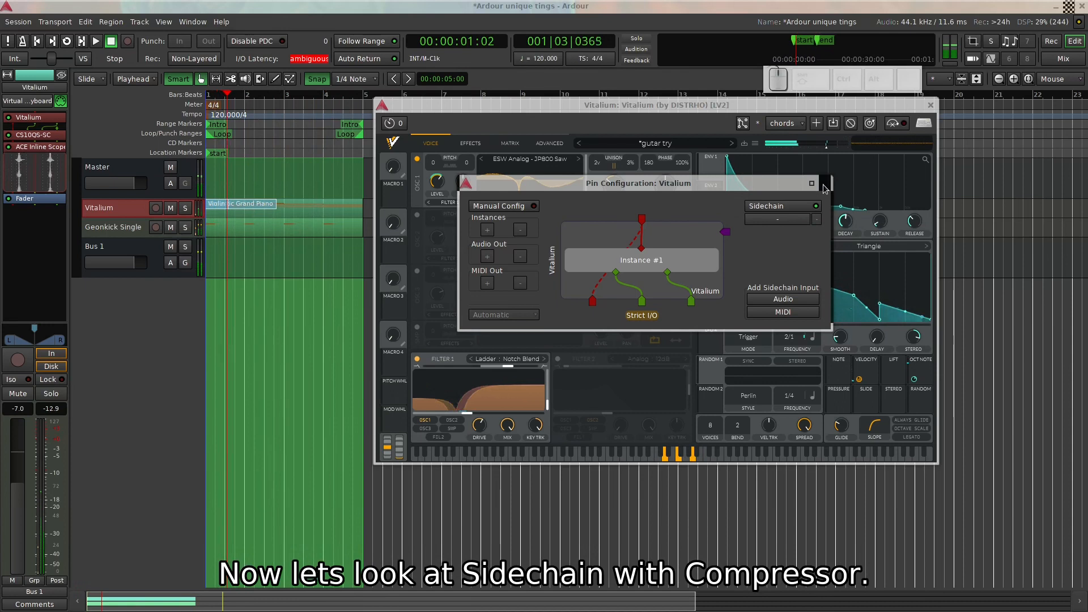
{"action": "left_click", "coordinate": [824, 184]}
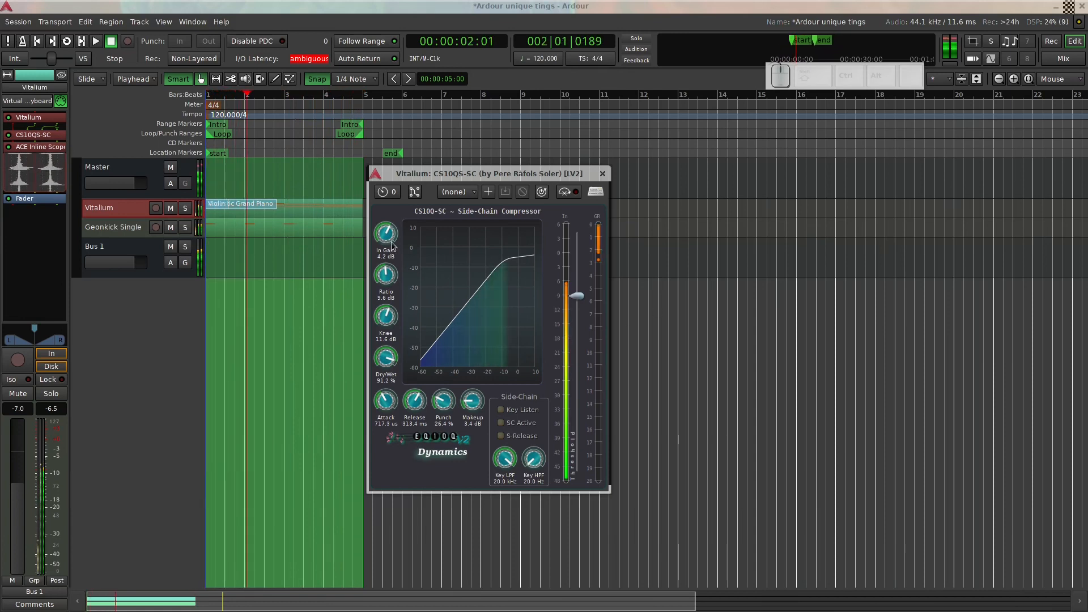
In the CS10QS-SC compressor's pin configuration, assign the Geonkick Single track as the sidechain source, and close the configuration
{"action": "left_click", "coordinate": [414, 193]}
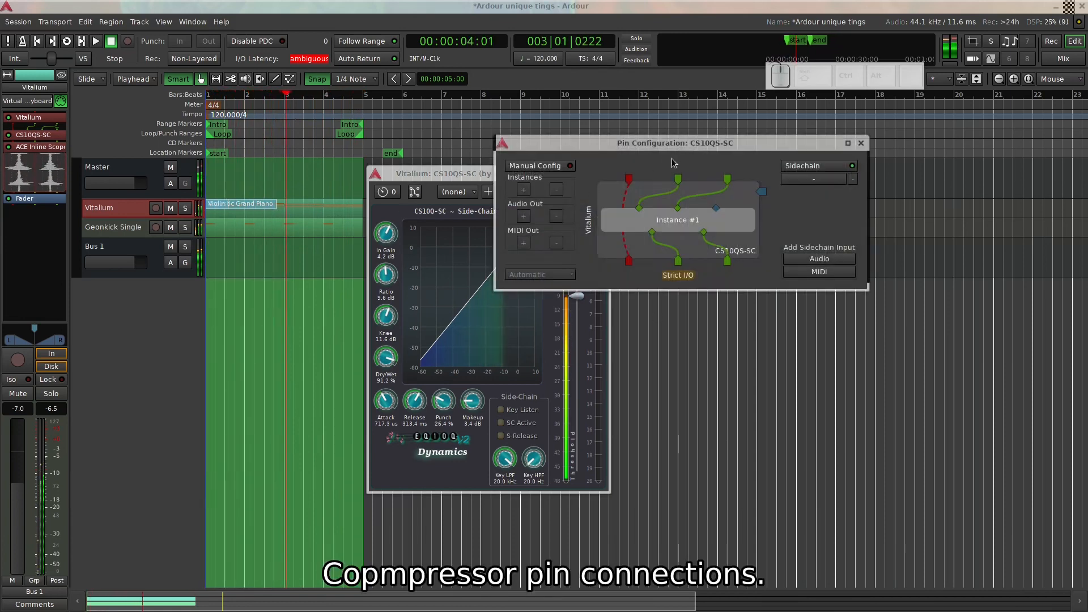
{"action": "left_click_drag", "start_coordinate": [687, 151], "coordinate": [666, 226]}
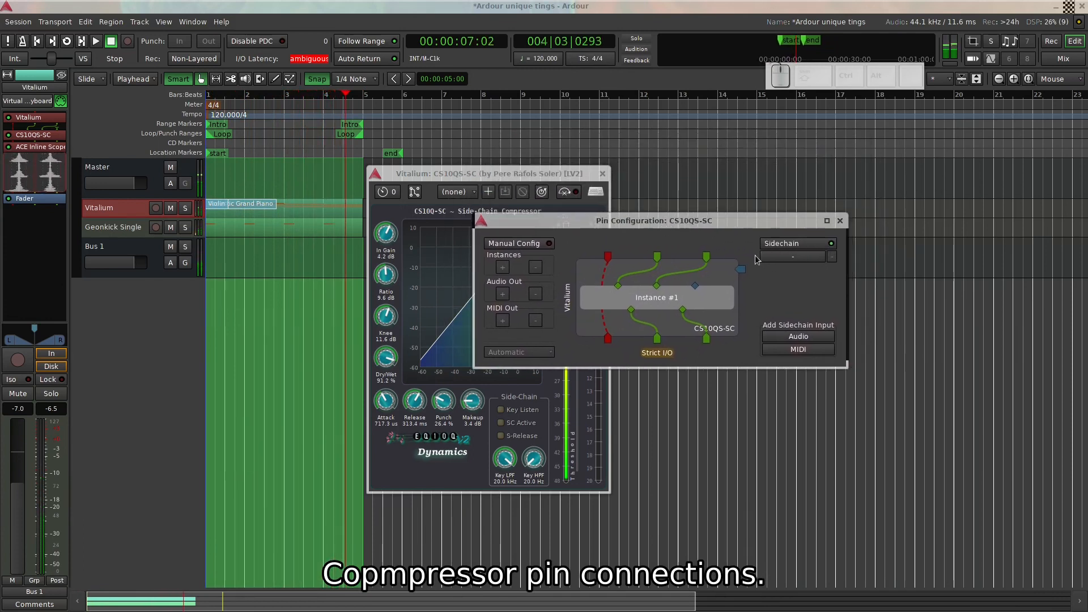
{"action": "left_click", "coordinate": [803, 260]}
{"action": "left_click", "coordinate": [841, 265]}
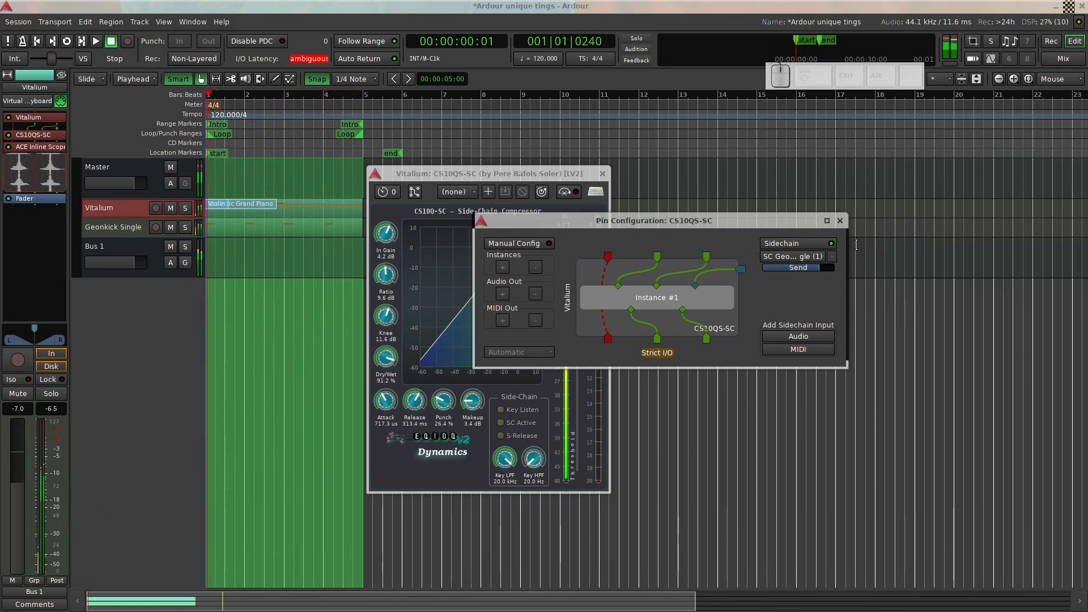
{"action": "left_click", "coordinate": [841, 224]}
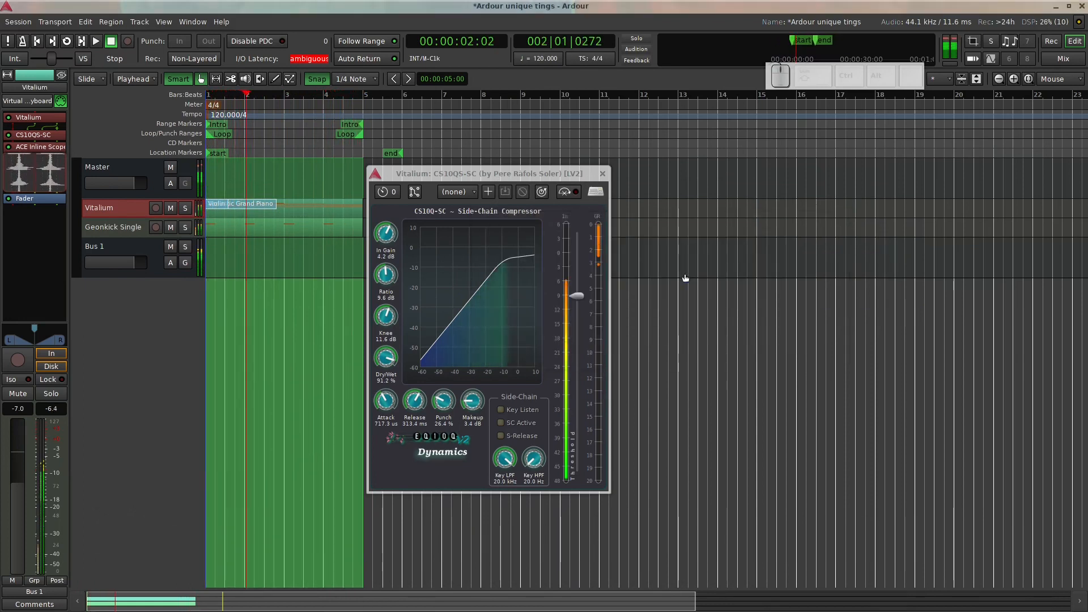
Activate the compressor's side-chain and lower its threshold to just below the 33 mark
{"action": "left_click", "coordinate": [502, 423]}
{"action": "left_click_drag", "start_coordinate": [577, 296], "coordinate": [582, 435]}
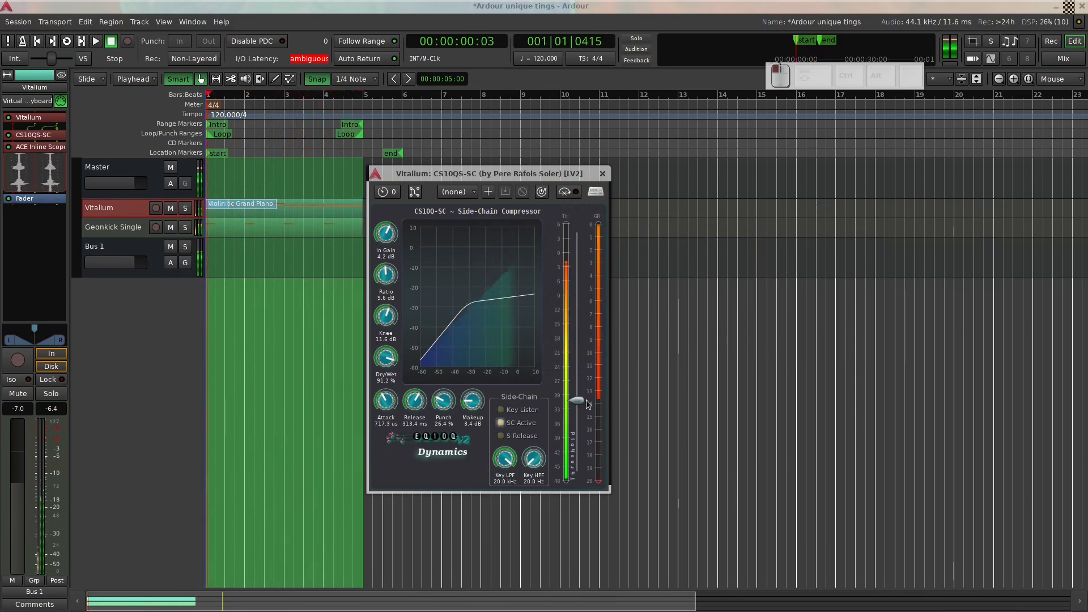
{"action": "left_click_drag", "start_coordinate": [582, 434], "coordinate": [581, 419]}
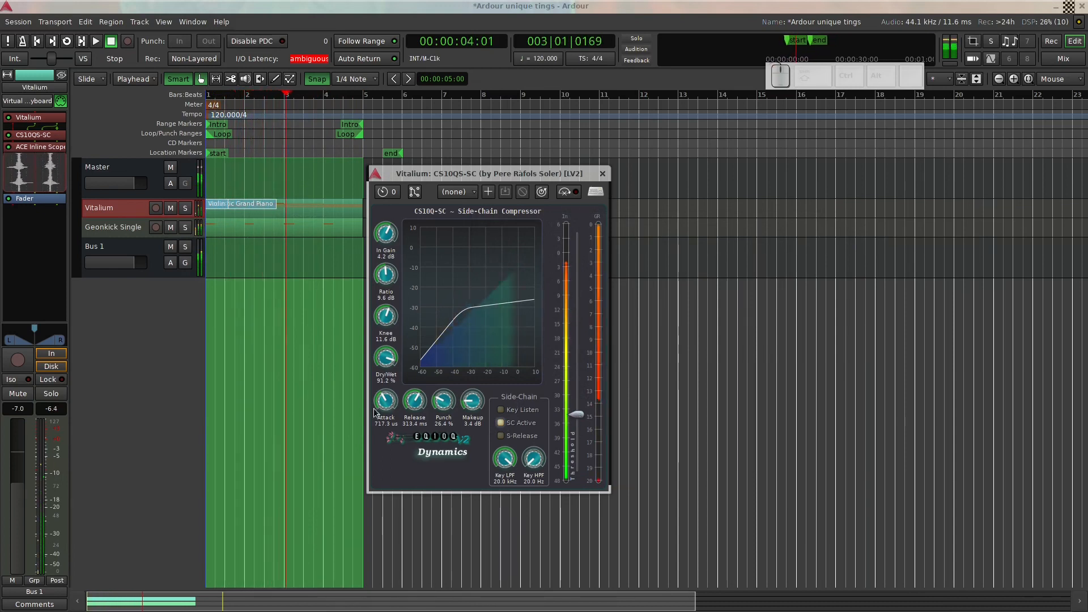
Set the compressor's attack to 582.2 us, release to 1.3 s and makeup to 7.5 dB, and raise the threshold to about the 18 mark
{"action": "left_click_drag", "start_coordinate": [384, 405], "coordinate": [409, 378]}
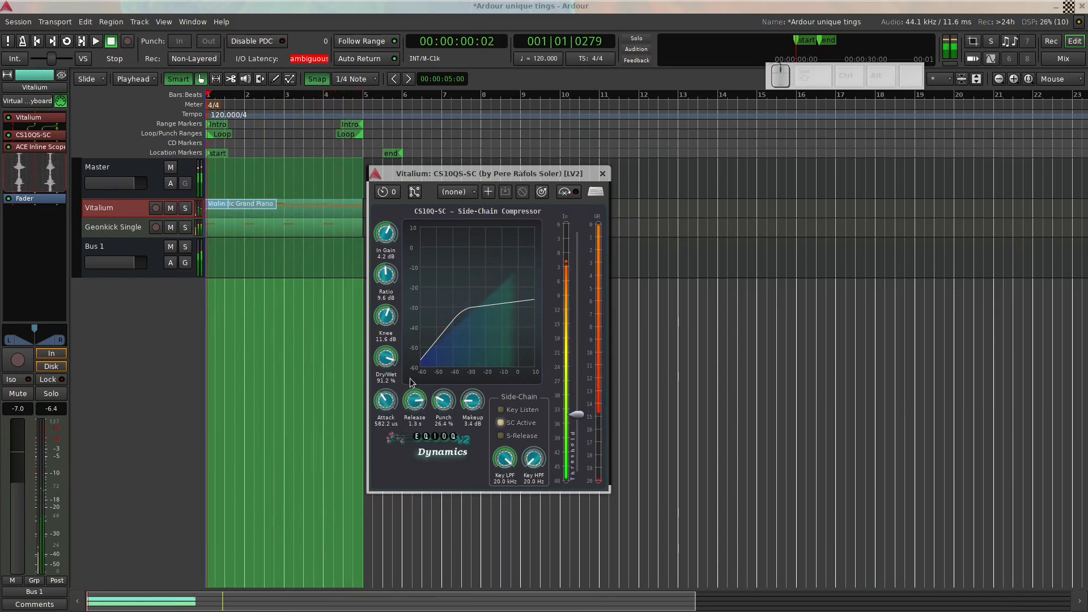
{"action": "left_click_drag", "start_coordinate": [579, 418], "coordinate": [563, 343]}
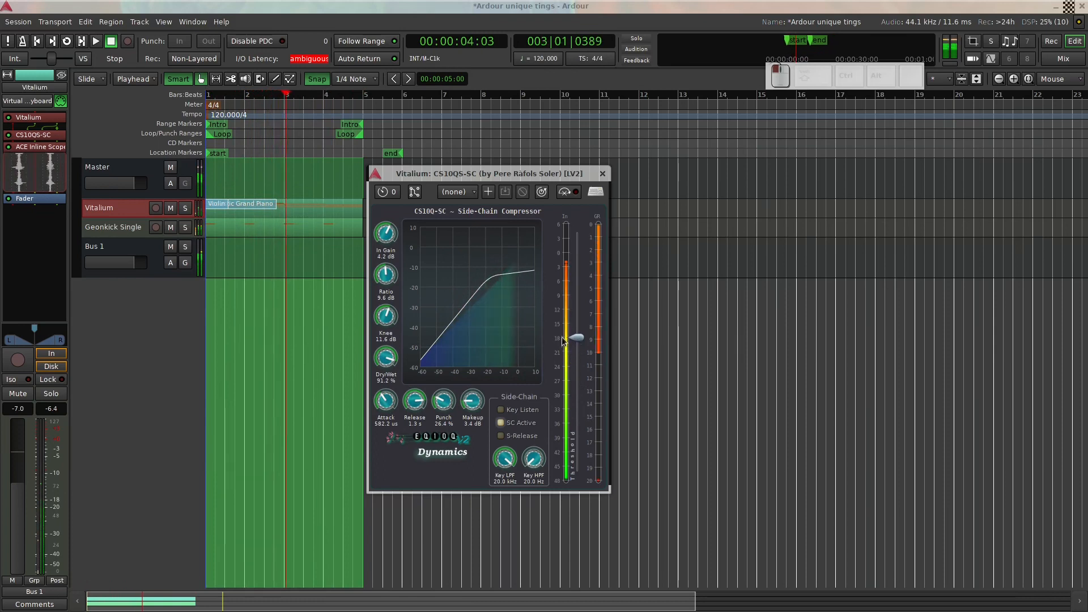
{"action": "mouse_move", "coordinate": [477, 399]}
{"action": "left_mouse_down"}
{"action": "mouse_move", "coordinate": [485, 382]}
{"action": "mouse_move", "coordinate": [467, 396]}
{"action": "left_mouse_up"}
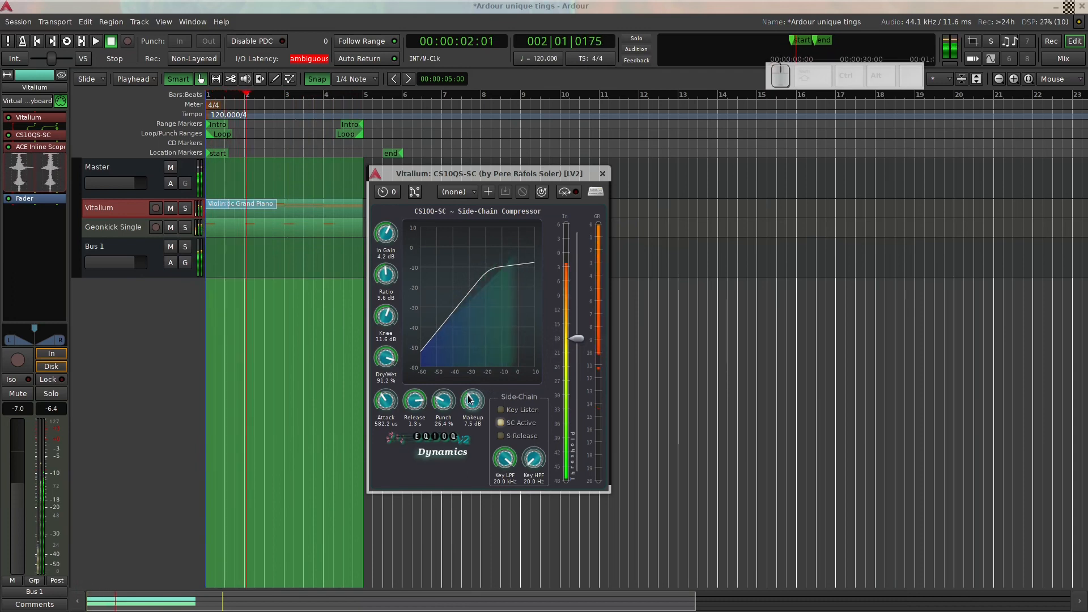